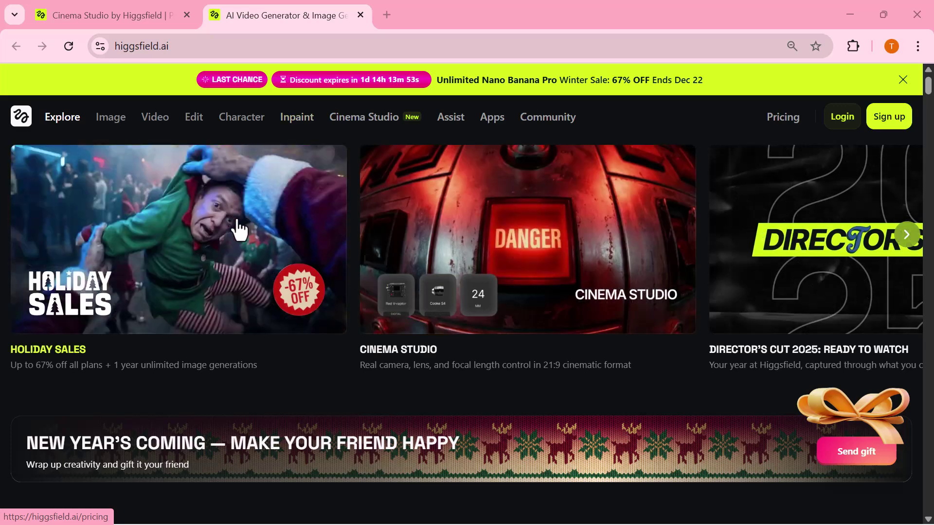
- Browse down through the Higgsfield homepage's tool and visual effects sections
scroll(239, 229, "down", 3)
scroll(239, 228, "down", 4)
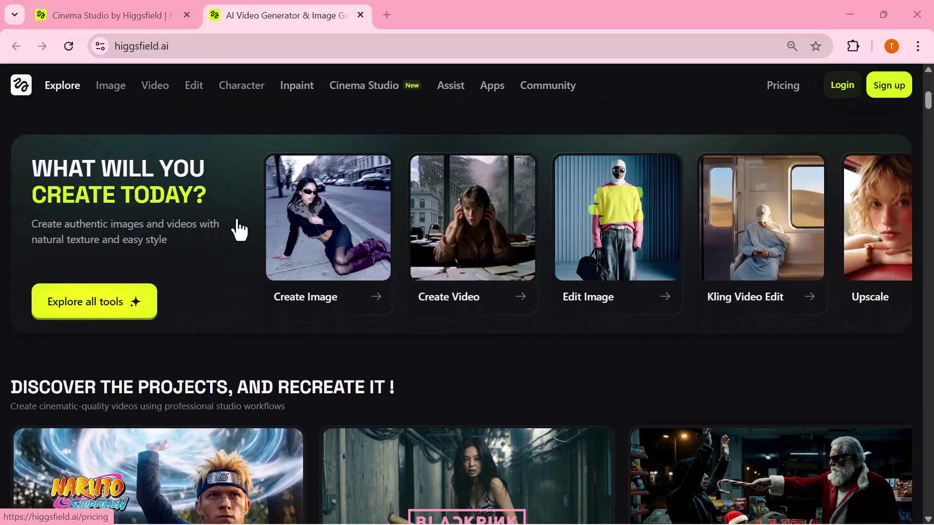
scroll(239, 228, "down", 4)
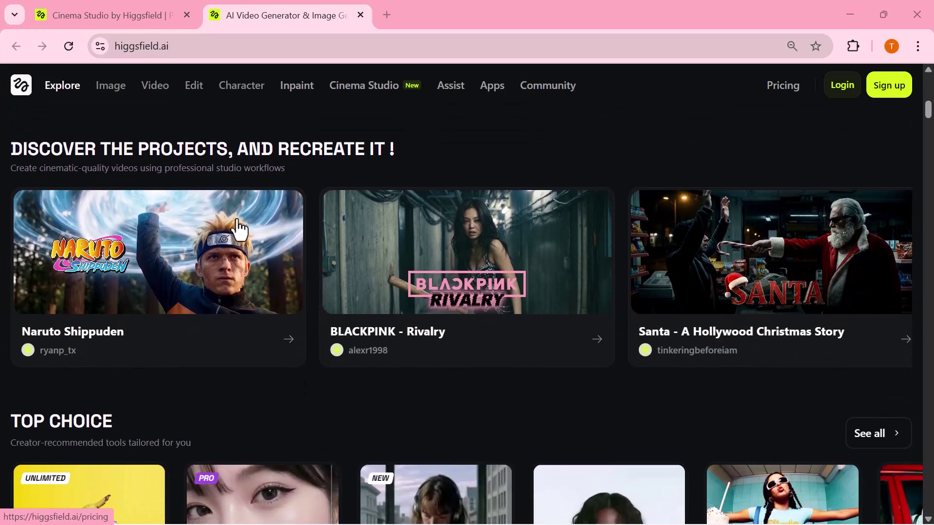
scroll(239, 228, "down", 3)
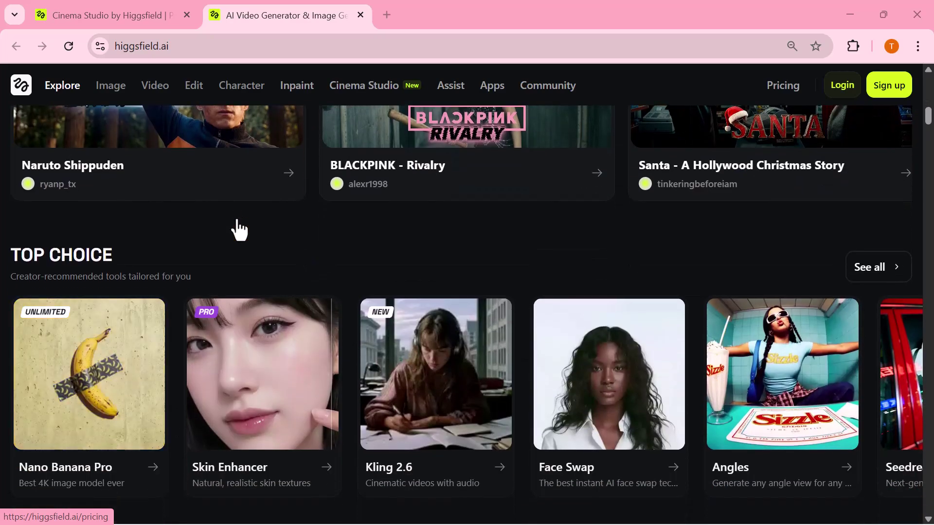
scroll(239, 229, "down", 4)
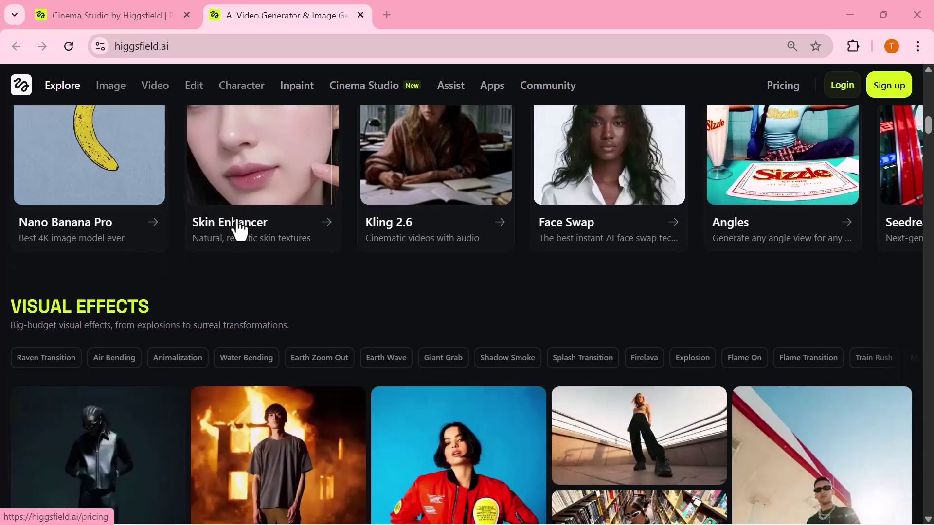
scroll(239, 229, "down", 3)
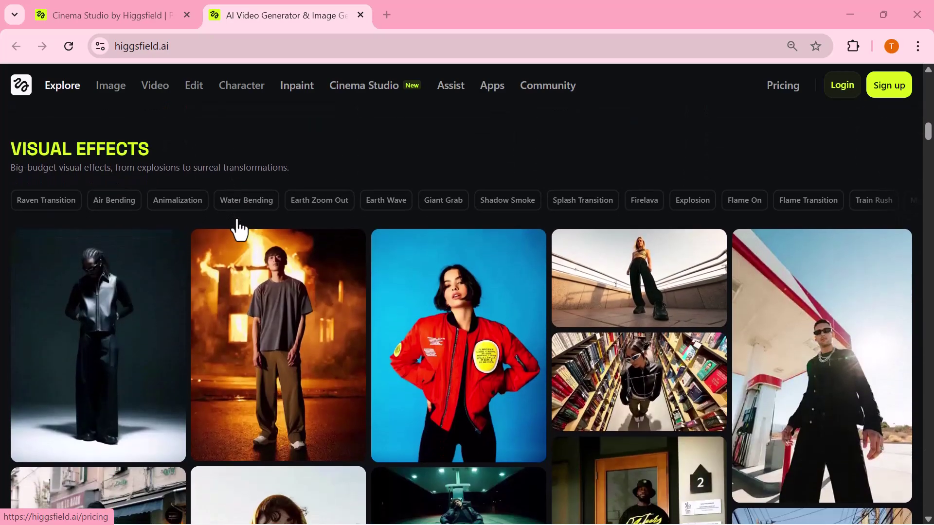
scroll(239, 228, "down", 4)
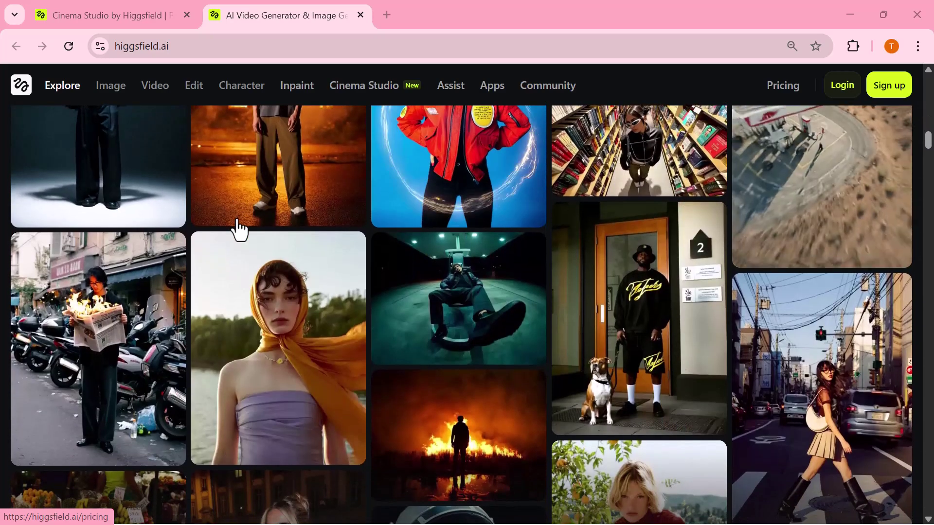
scroll(239, 229, "down", 3)
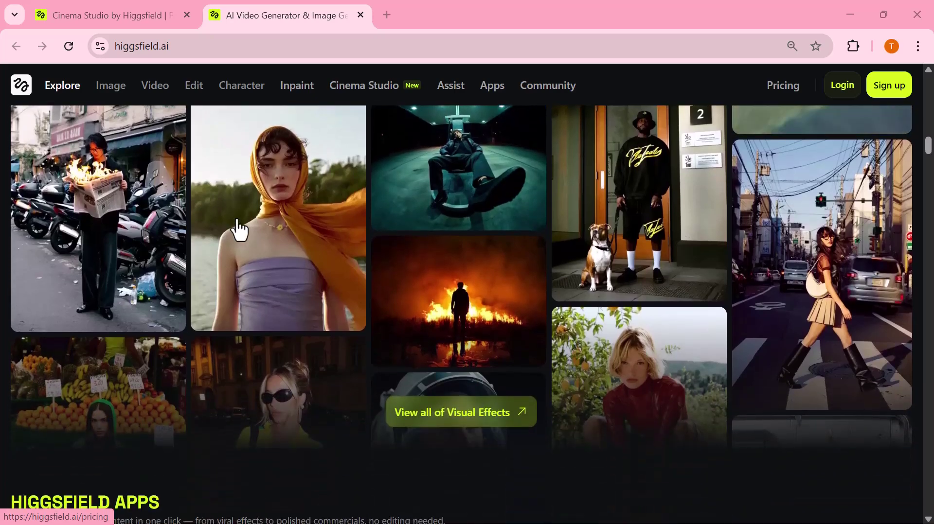
scroll(239, 229, "down", 3)
- Switch to the Cinema Studio tab and read through its sample shots and business showcase
key("ctrl+Tab")
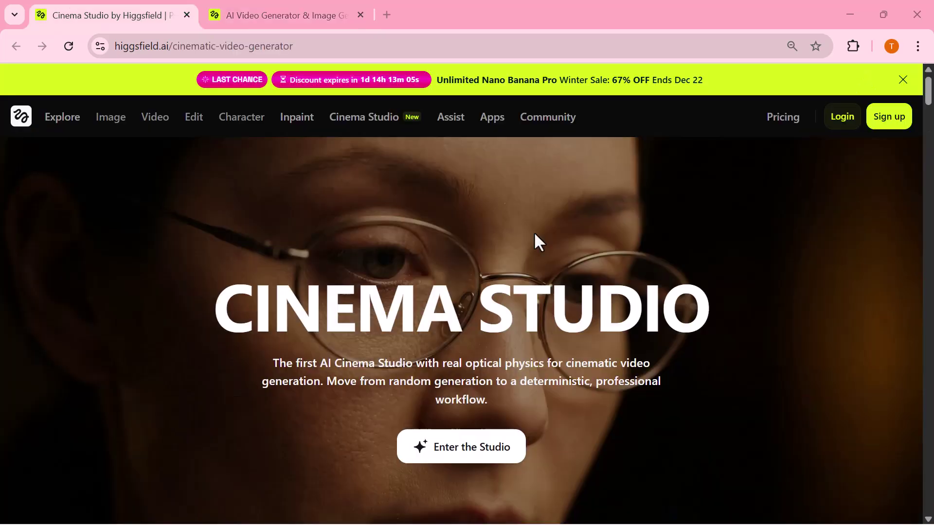
scroll(534, 232, "down", 1)
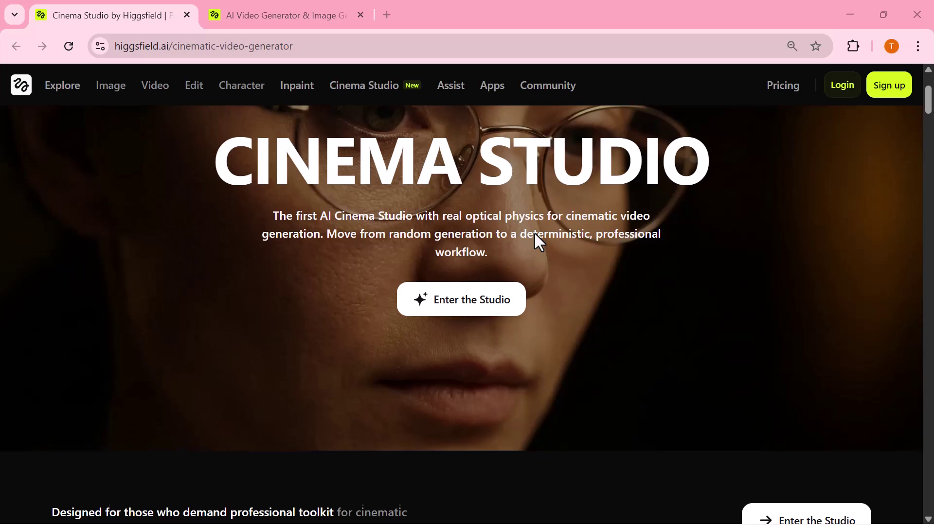
scroll(535, 234, "down", 4)
scroll(535, 241, "down", 5)
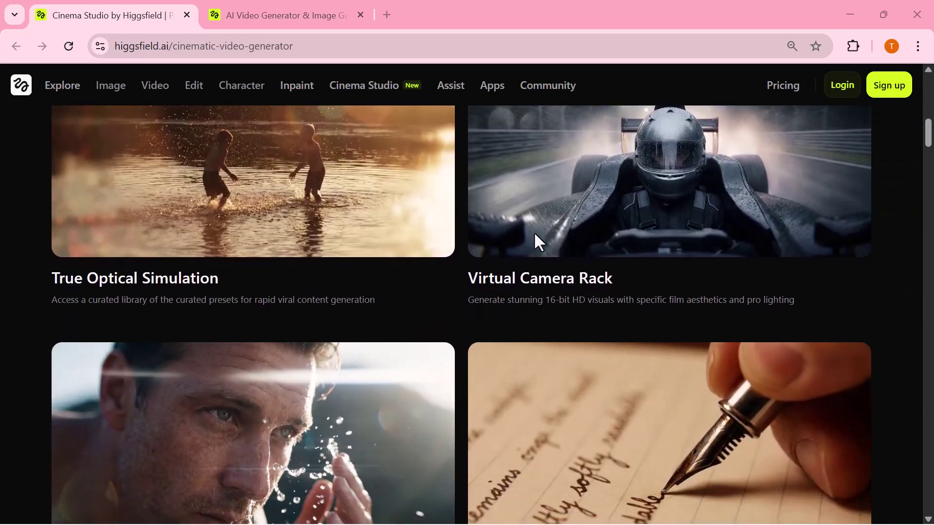
scroll(535, 236, "down", 3)
scroll(535, 234, "down", 4)
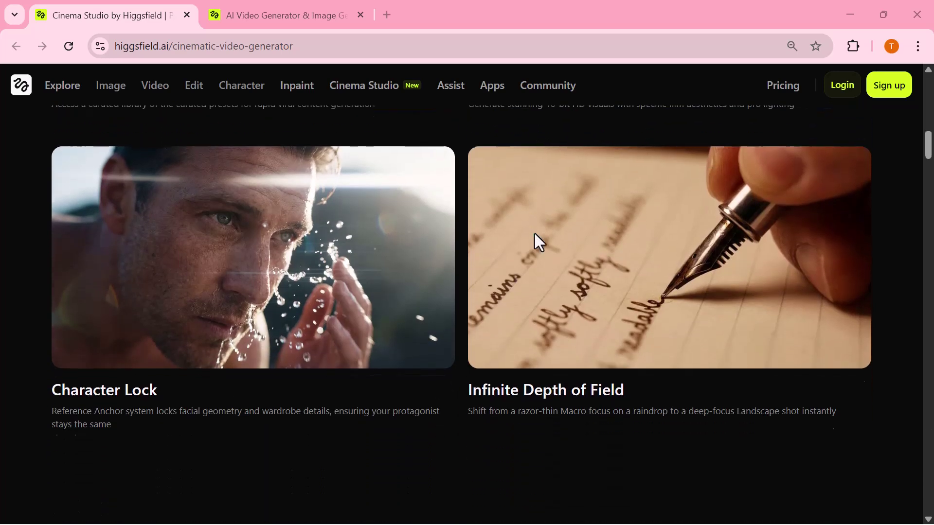
scroll(535, 235, "down", 4)
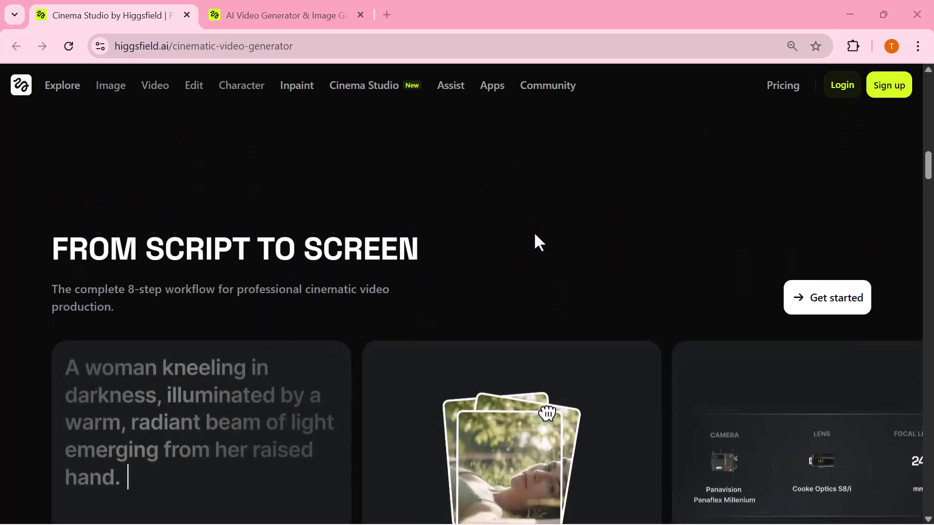
scroll(535, 236, "down", 8)
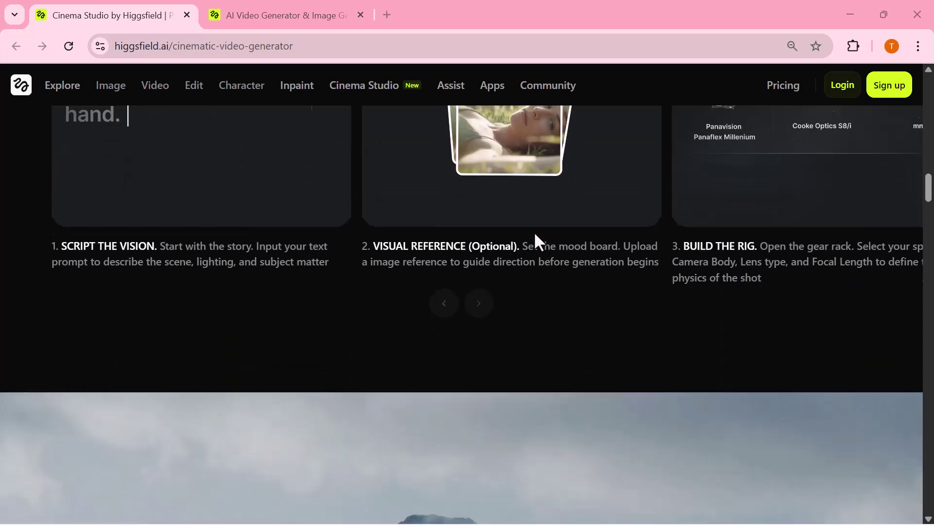
scroll(535, 235, "down", 7)
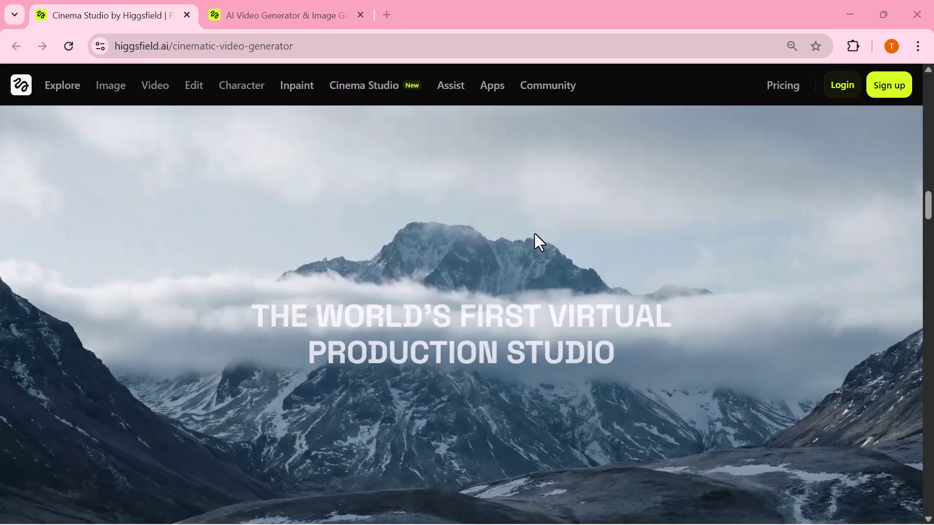
scroll(535, 235, "down", 6)
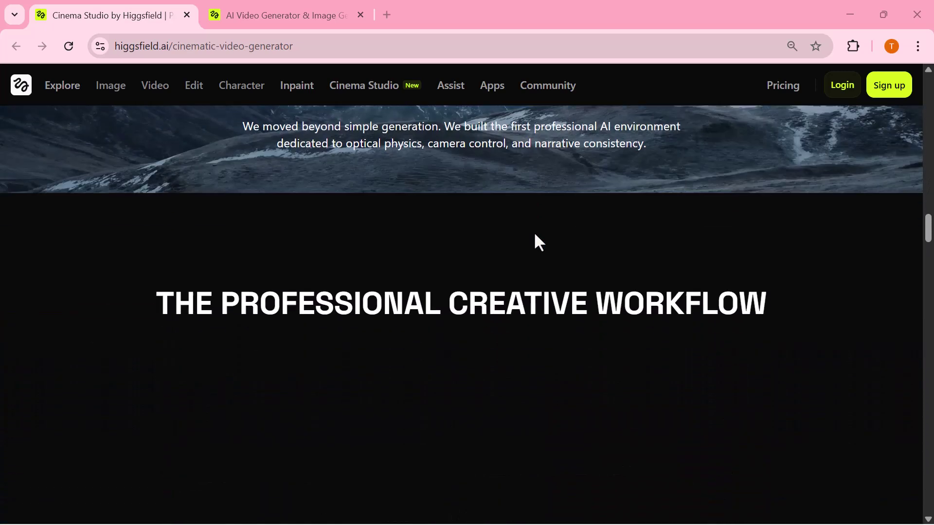
scroll(536, 235, "down", 6)
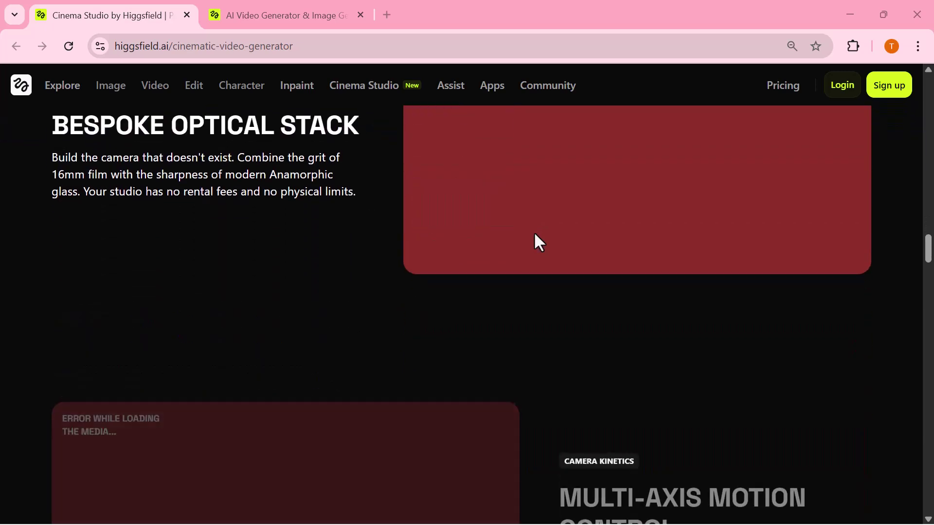
- Continue down to the Bespoke Optical Stack workflow section, then scroll back toward the top
scroll(535, 235, "up", 4)
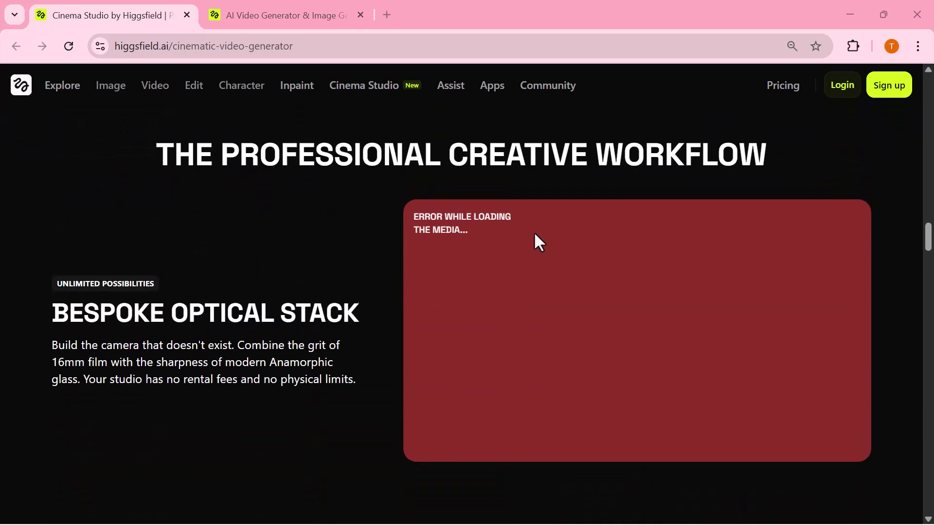
scroll(535, 234, "down", 15)
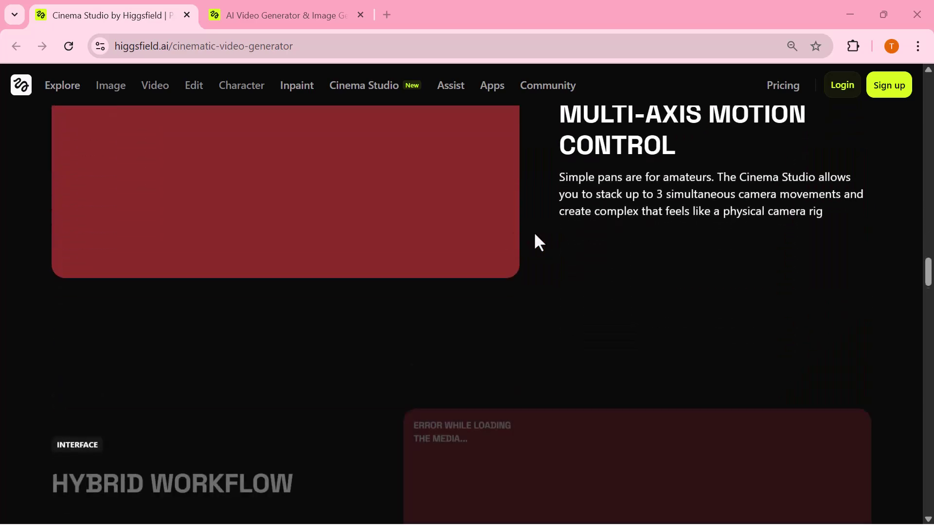
scroll(535, 235, "down", 5)
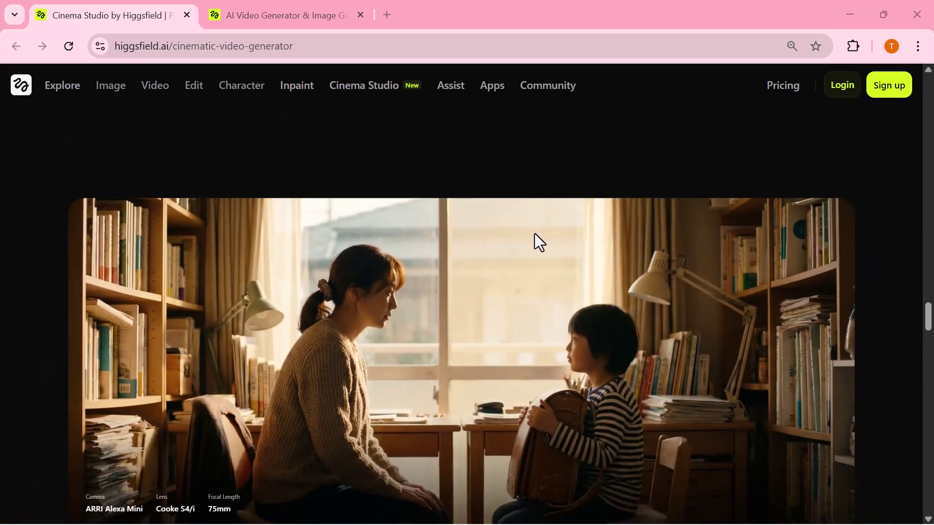
scroll(535, 234, "down", 1)
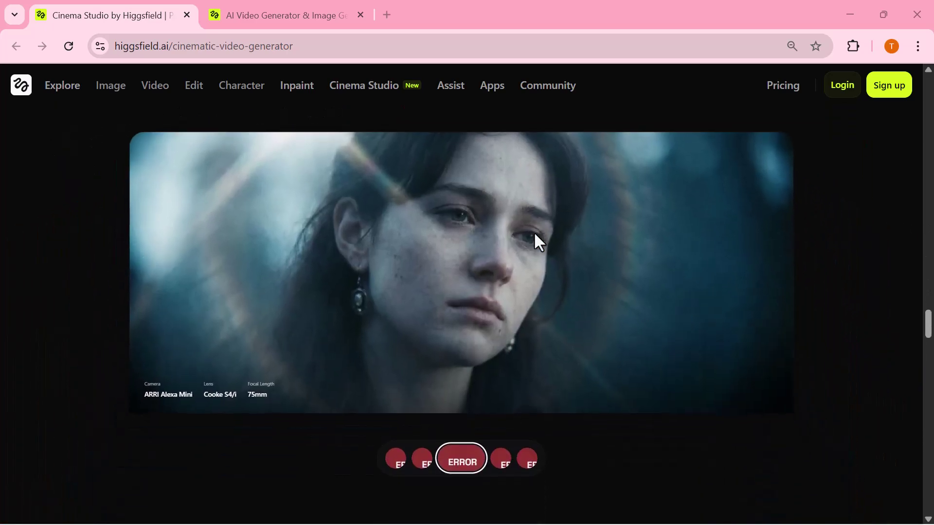
scroll(535, 235, "down", 10)
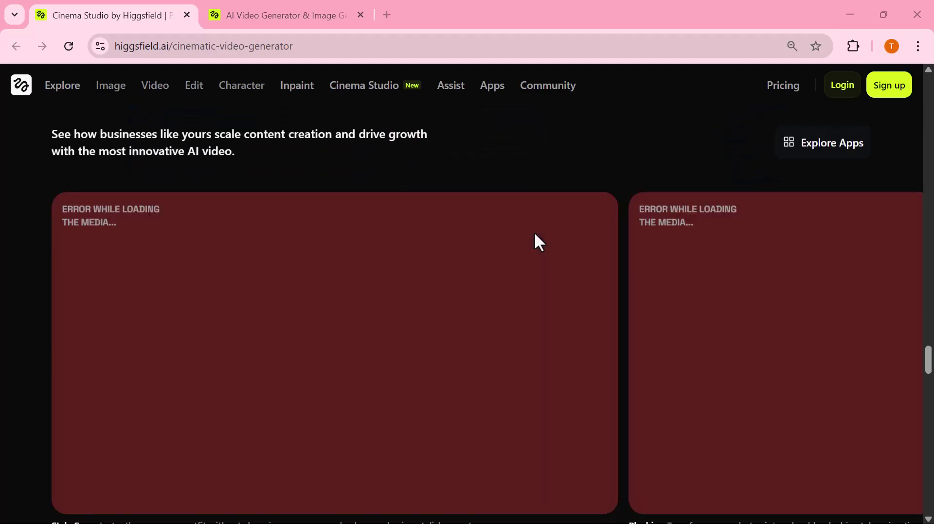
scroll(535, 236, "up", 10)
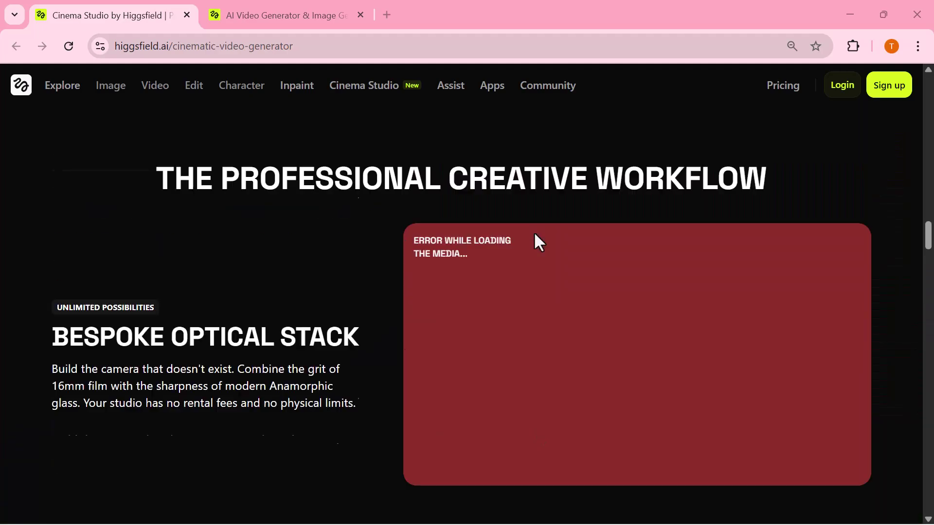
scroll(535, 236, "up", 10)
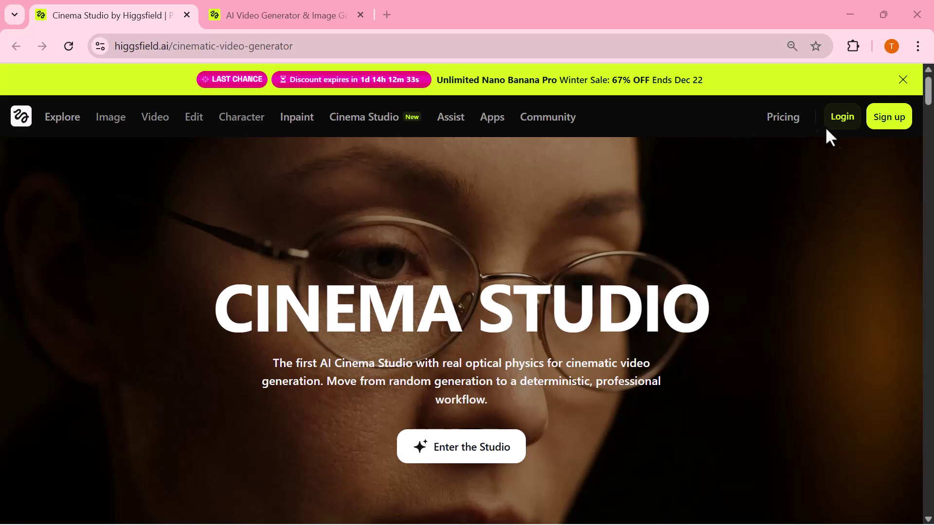
- Sign up for a Higgsfield account, skim the homepage tab, then close it with Ctrl+W
left_click(888, 127)
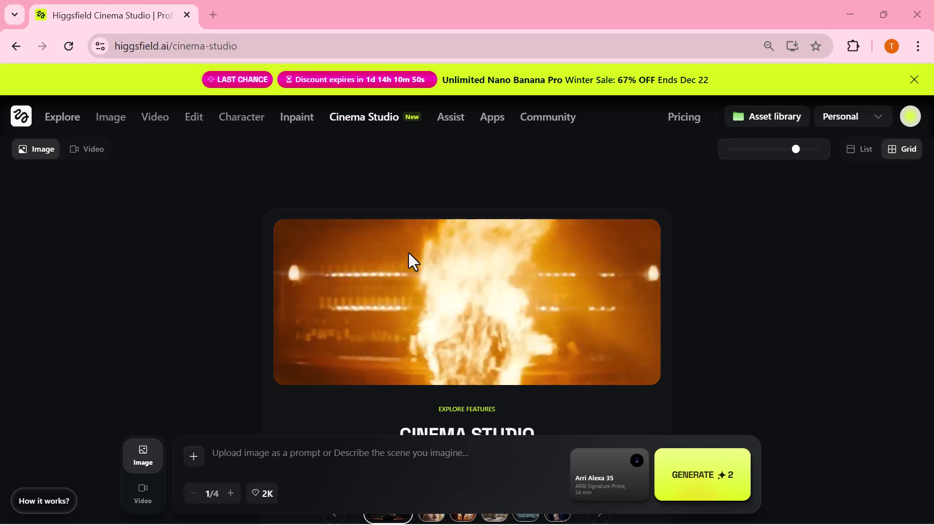
scroll(407, 252, "down", 1)
scroll(408, 251, "down", 1)
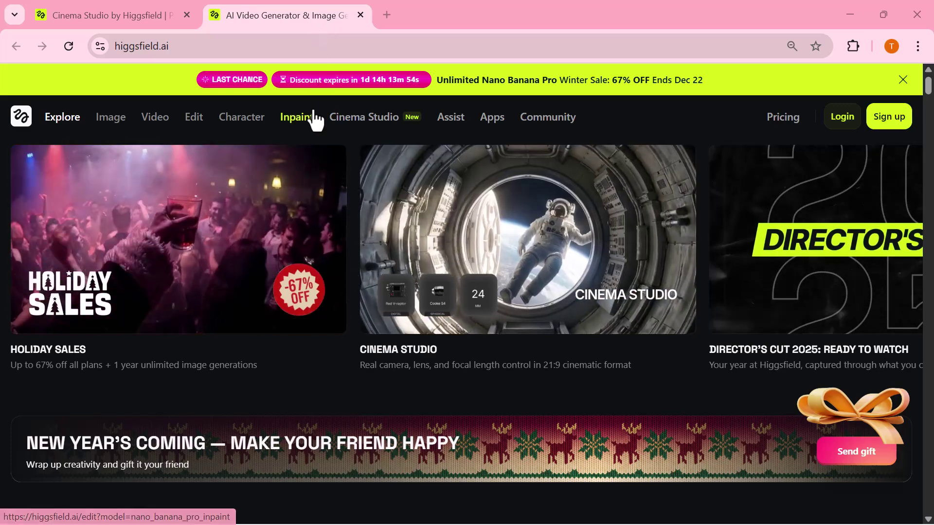
scroll(239, 226, "down", 4)
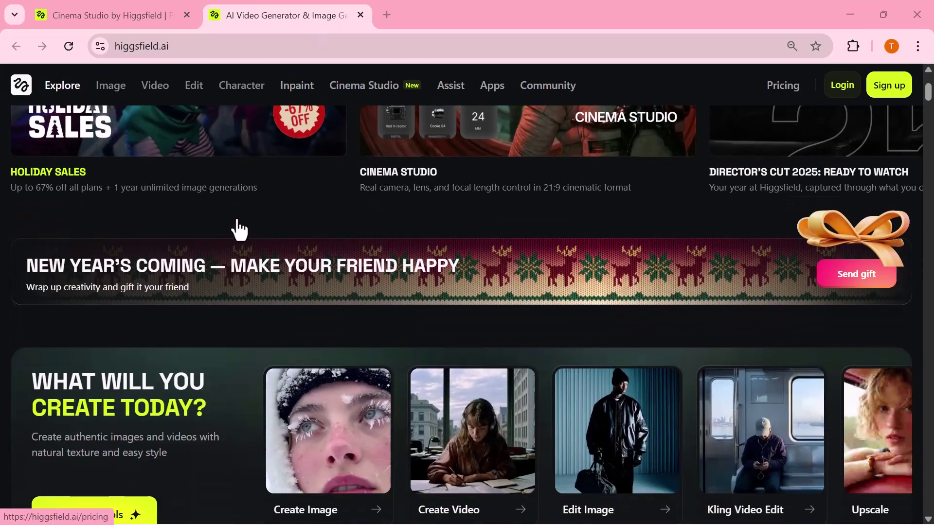
scroll(238, 228, "down", 4)
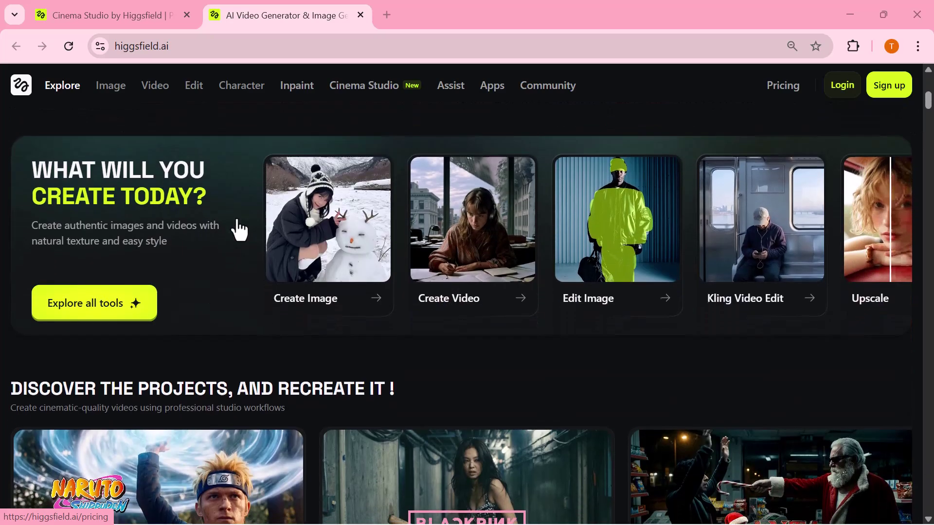
scroll(239, 228, "down", 5)
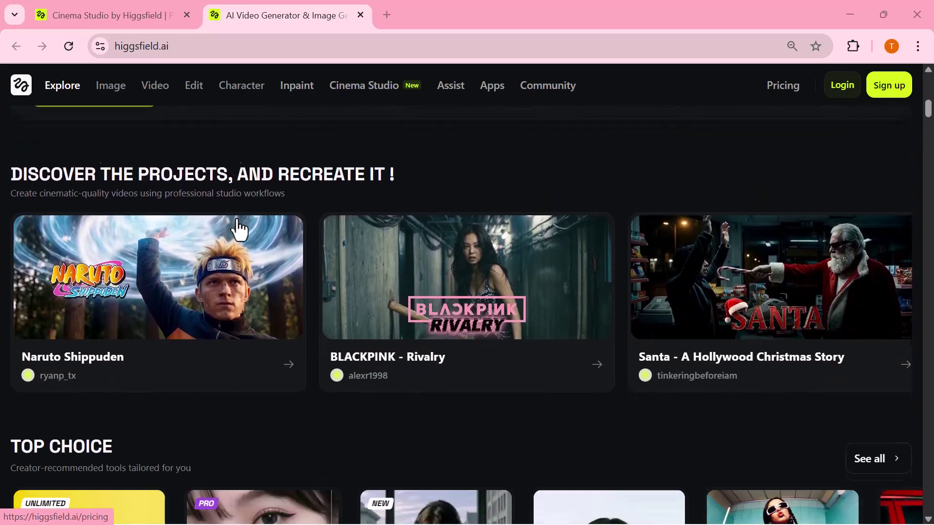
key("ctrl+w")
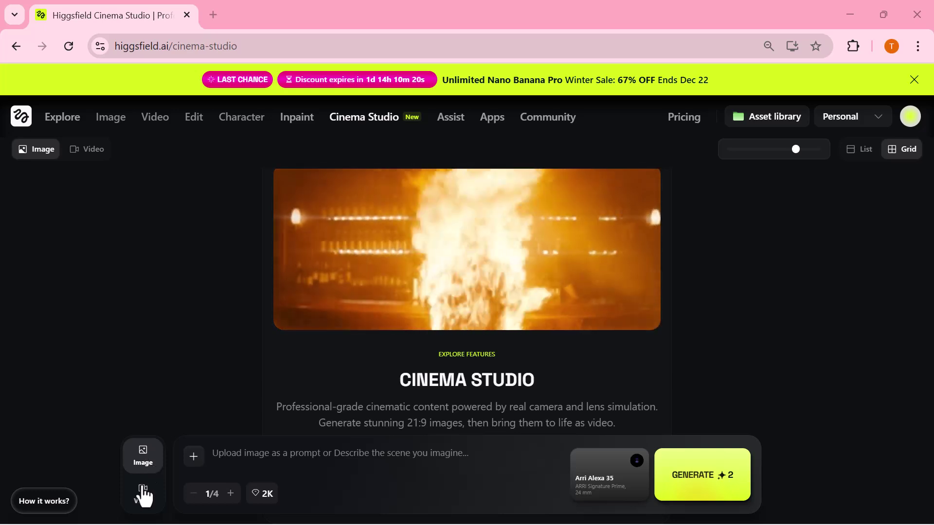
- Return to Image mode after trying Video, and open the Arri Alexa 35 camera/lens/focal-length picker
left_click(140, 500)
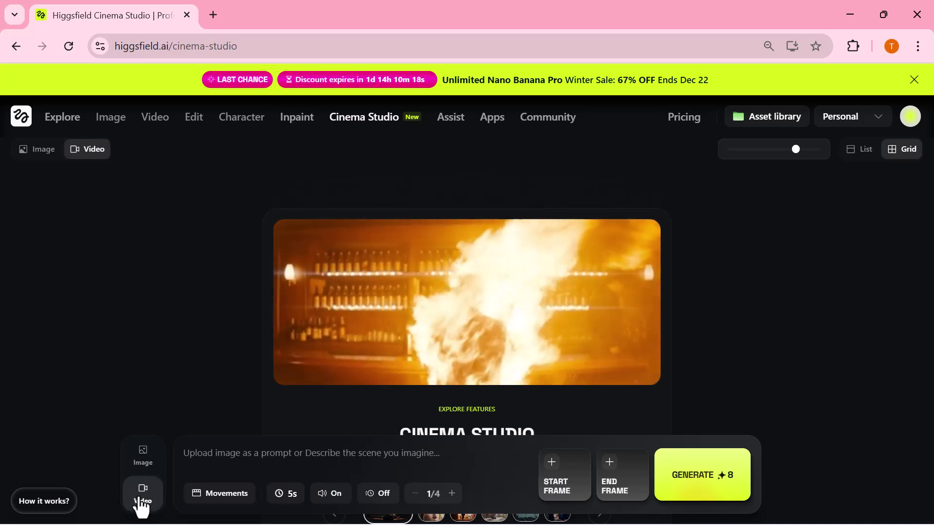
left_click(143, 465)
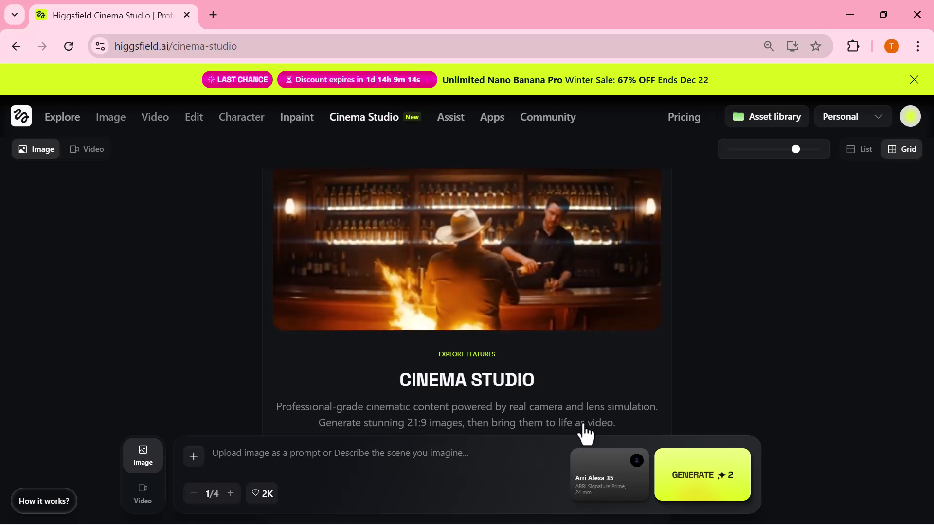
left_click(596, 467)
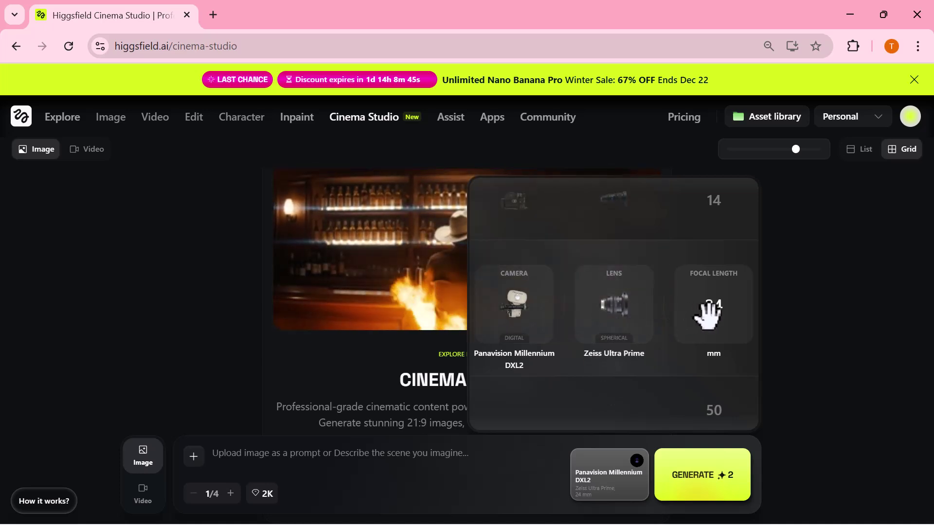
- Set the Panavision DXL2 / Zeiss Ultra Prime setup to 50 mm focal length and close the picker
scroll(709, 304, "down", 1)
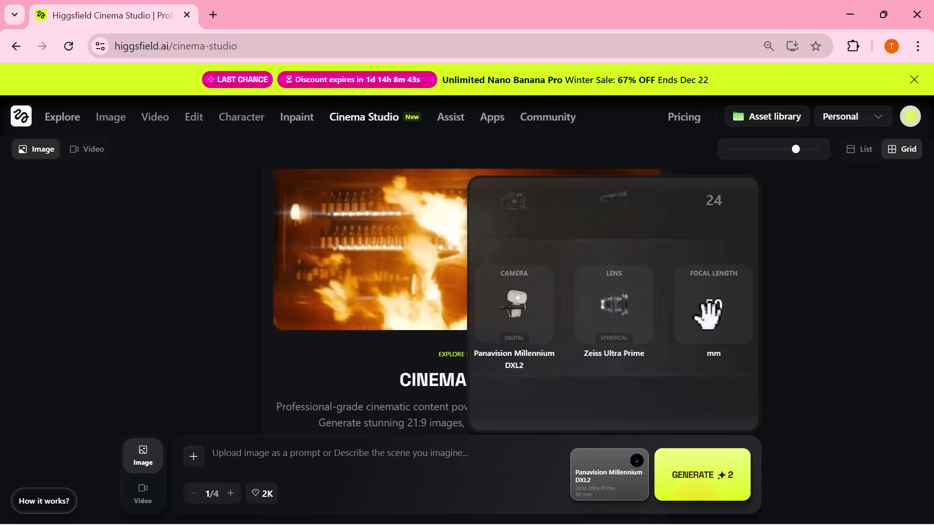
scroll(709, 316, "up", 2)
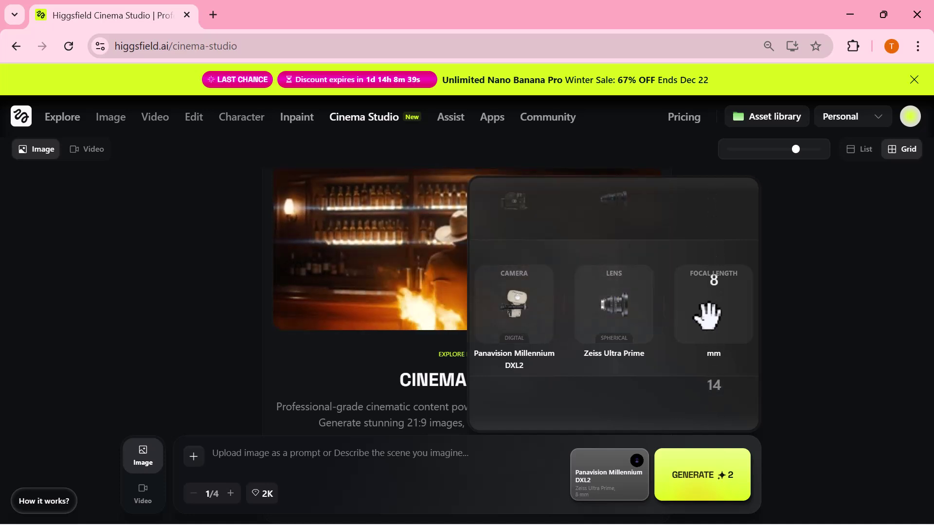
scroll(709, 315, "down", 3)
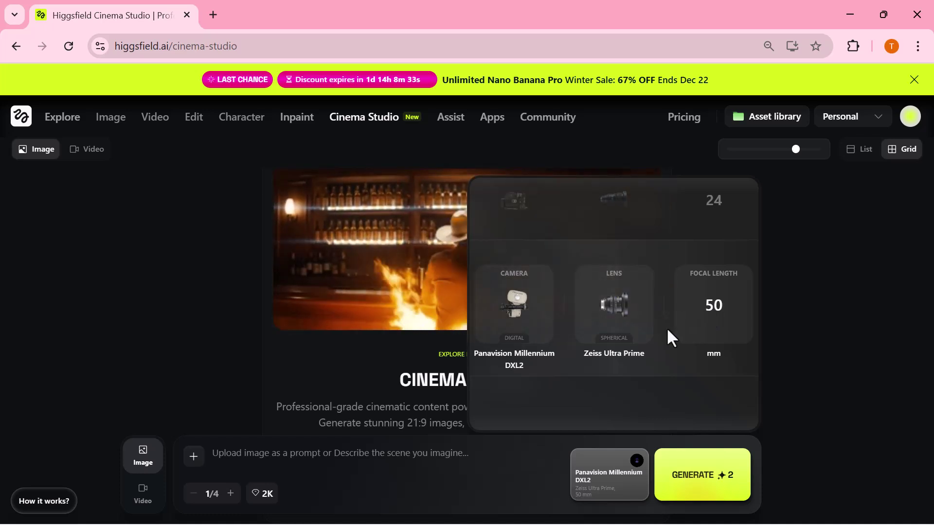
left_click(810, 308)
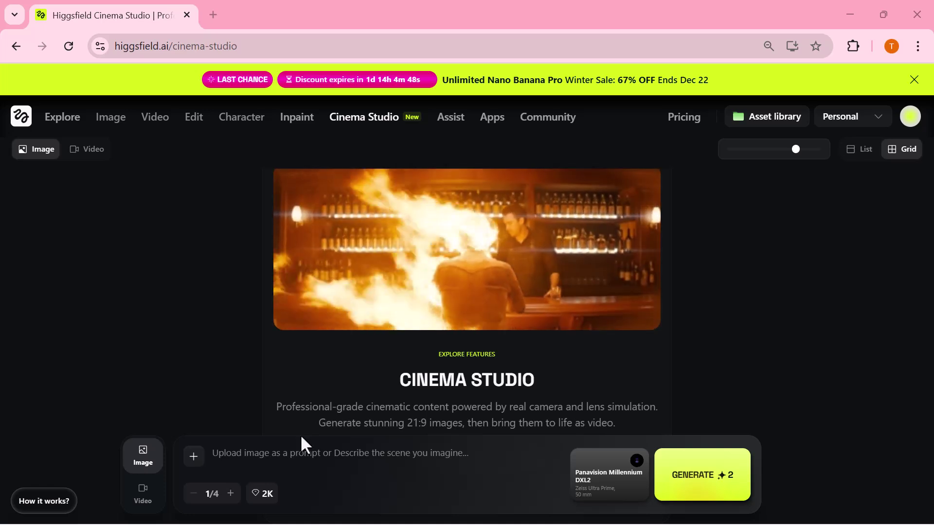
- Paste the hero-and-crew ocean sunset prompt, confirm 2K resolution at 24 mm, and generate the image
left_click(297, 453)
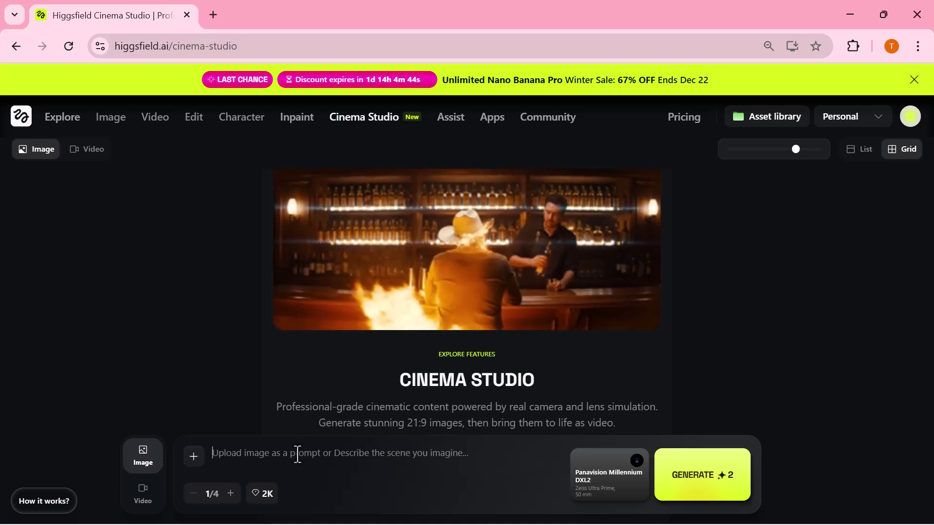
key("ctrl+v")
scroll(298, 455, "up", 5)
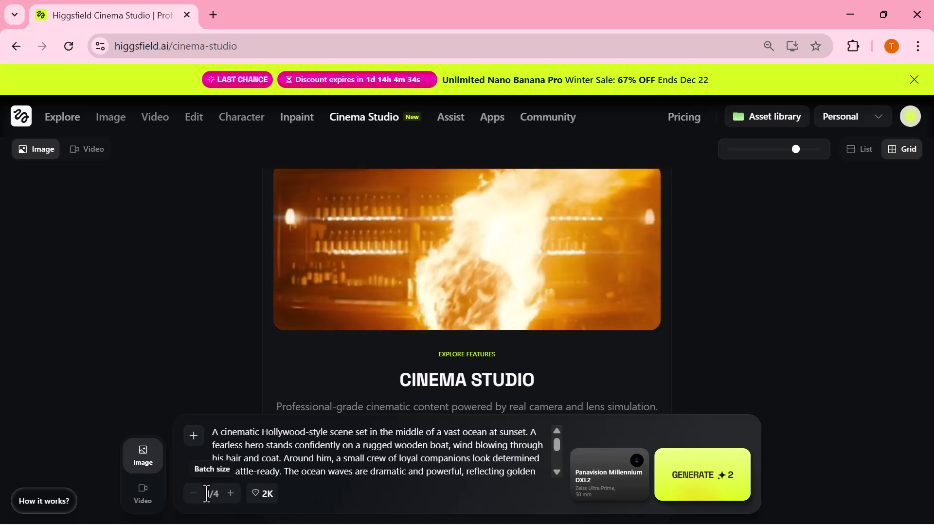
left_click(265, 494)
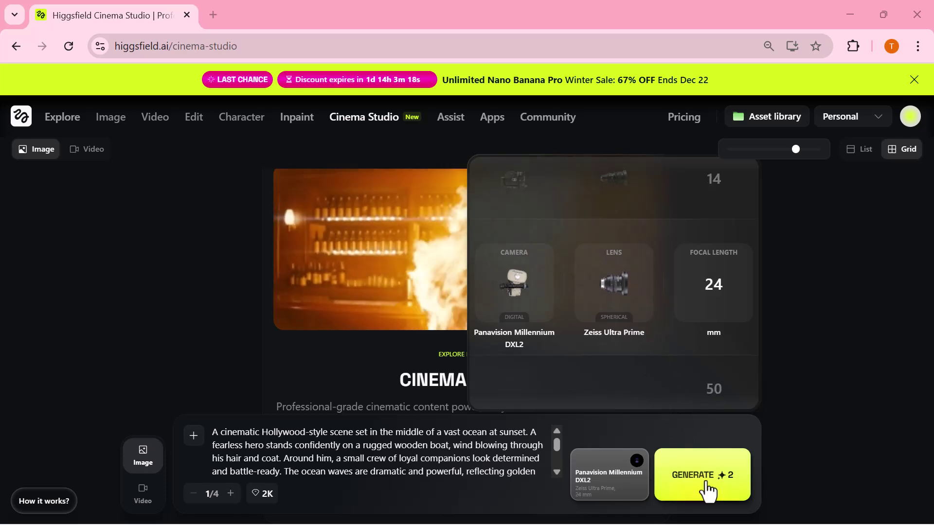
left_click(705, 492)
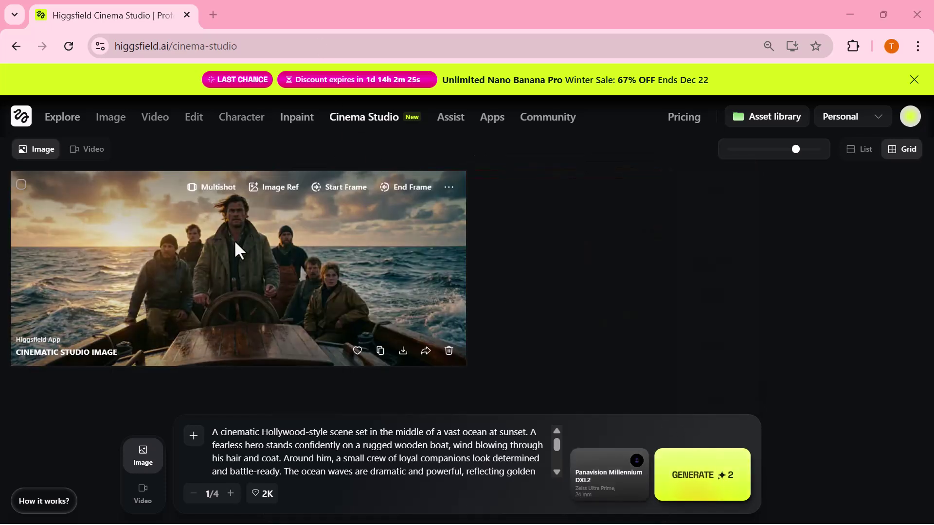
- Inspect the boat image full screen, then queue a Multishot generation from it
left_click(250, 243)
left_click(323, 221)
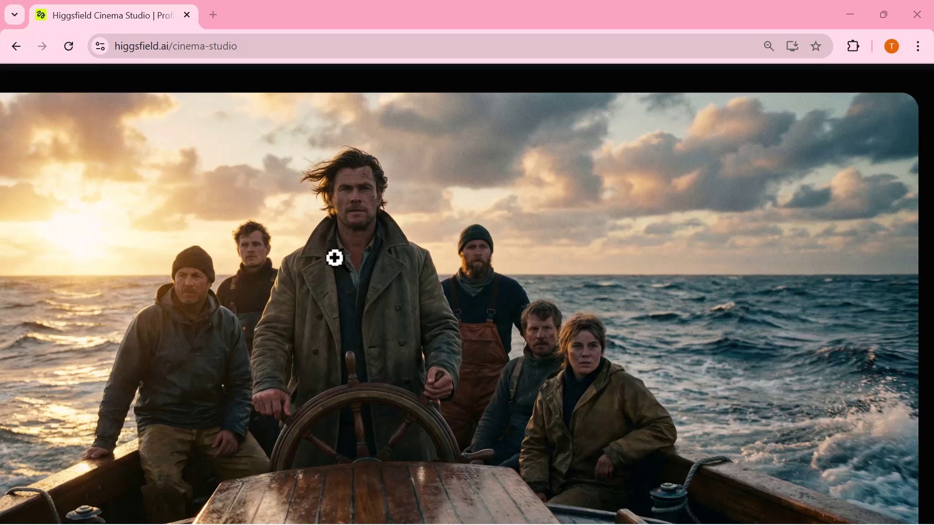
left_click_drag(350, 258, 372, 251)
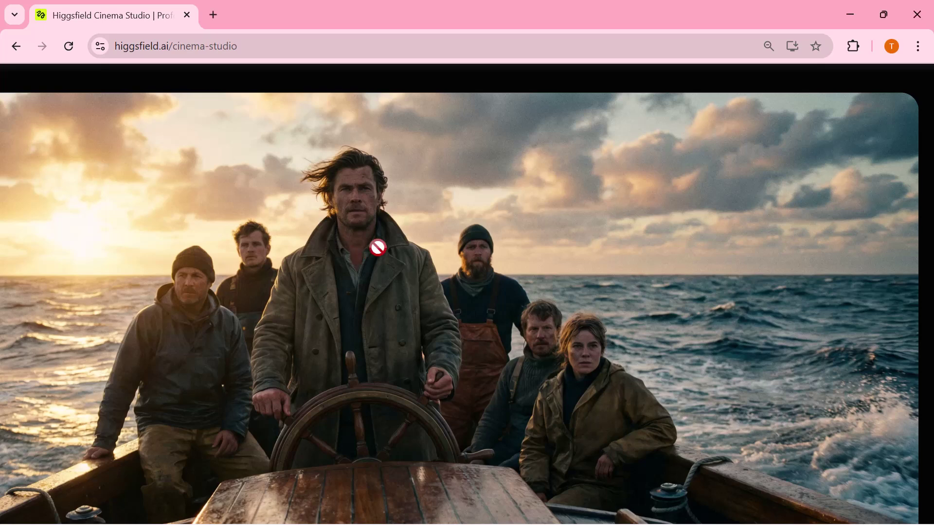
left_click(378, 248)
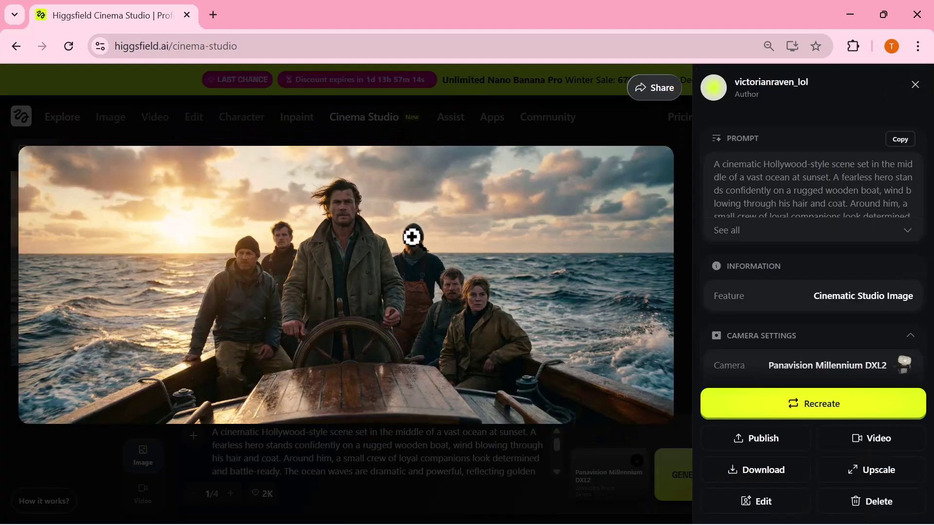
left_click(412, 238)
left_click(412, 238)
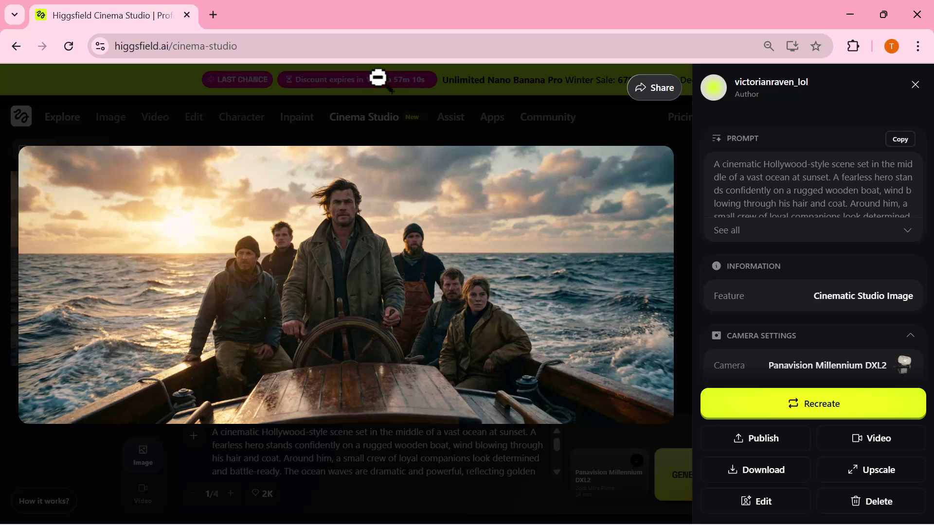
left_click(371, 90)
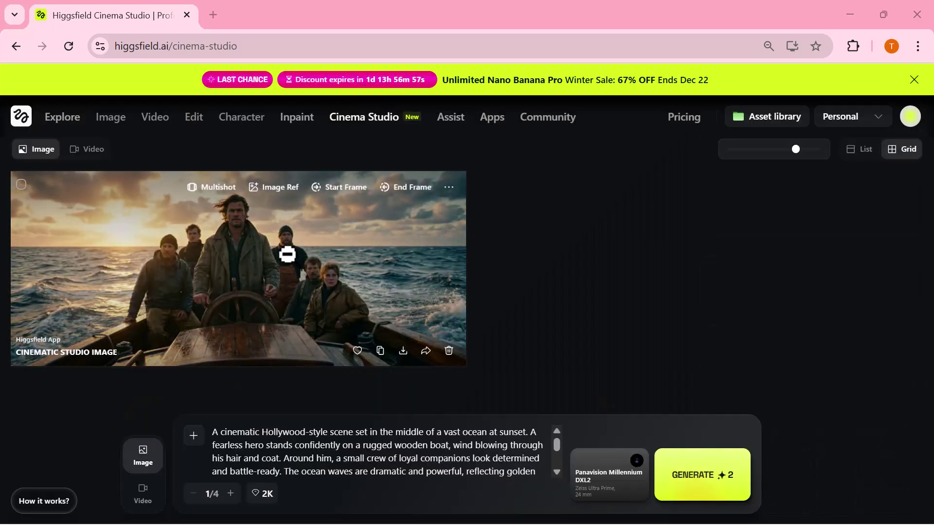
left_click(214, 184)
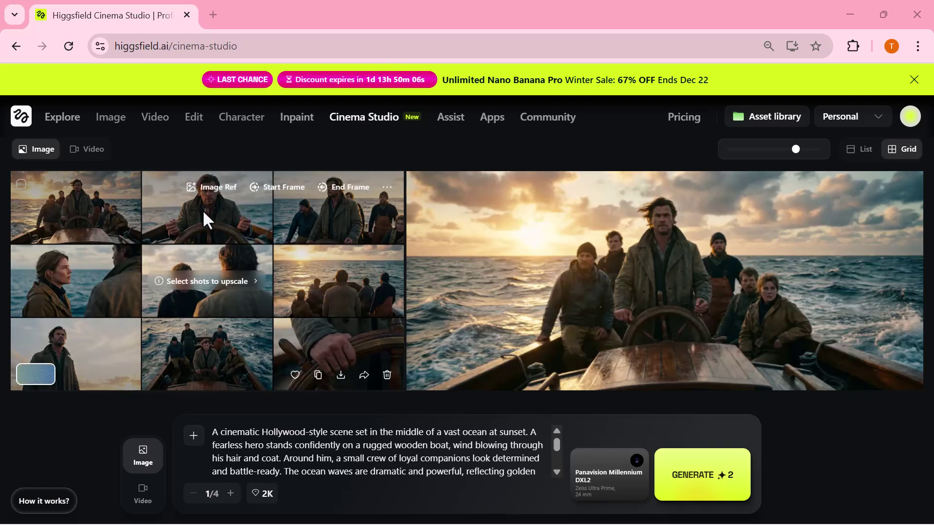
- Open the nine-shot boat grid and pick the bottom-left shot for upscaling
left_click(314, 263)
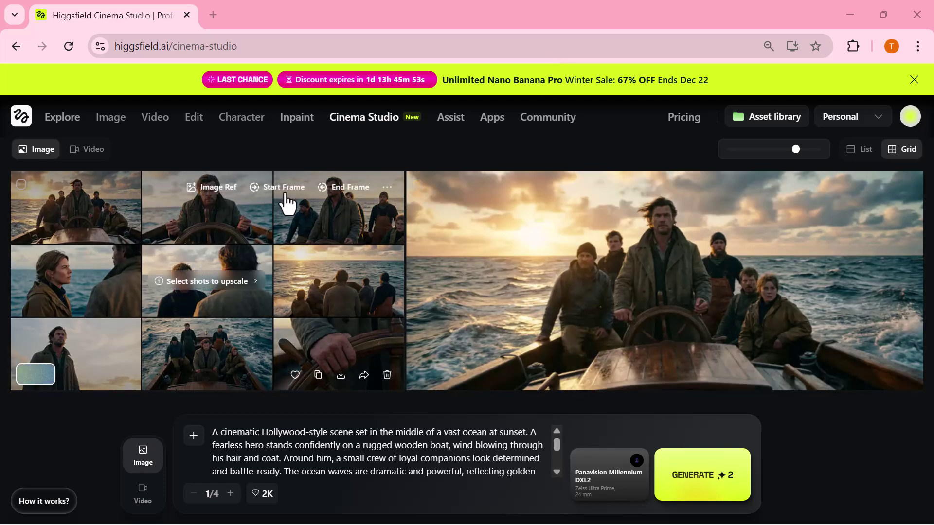
left_click(237, 284)
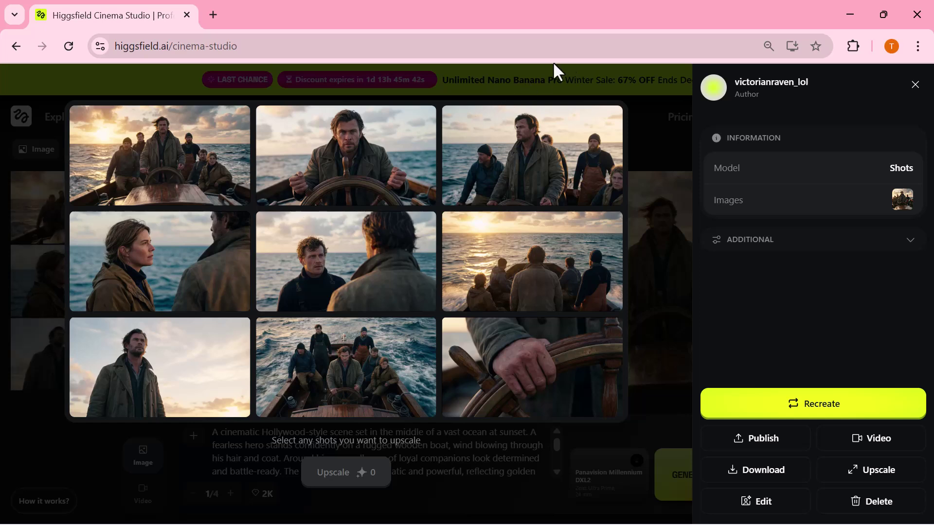
left_click(177, 395)
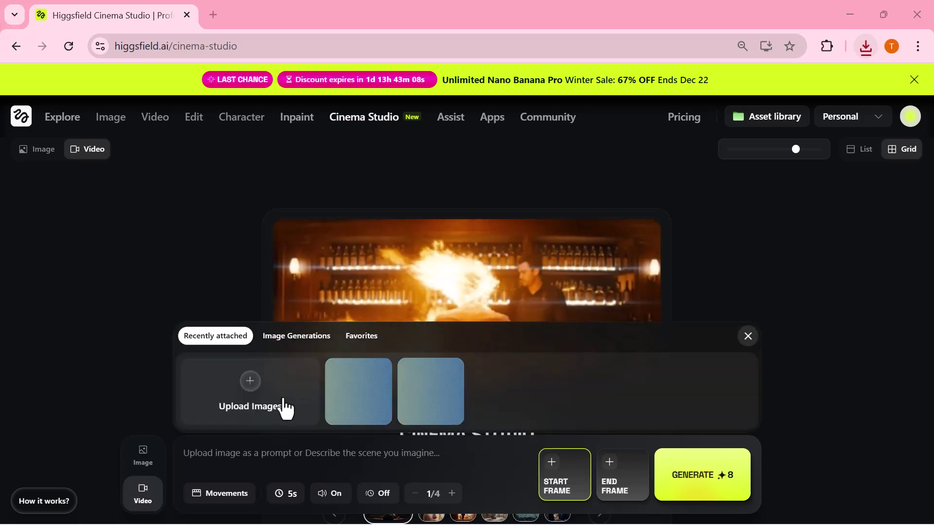
- Upload the boat crew image as start frame and paste the waves, wind and camera-push animation prompt
left_click(284, 401)
left_click(806, 497)
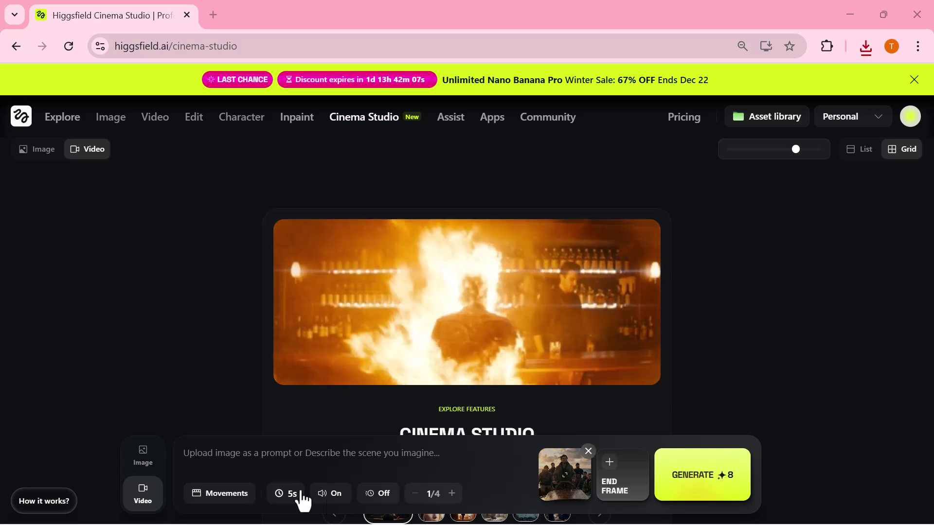
left_click(305, 460)
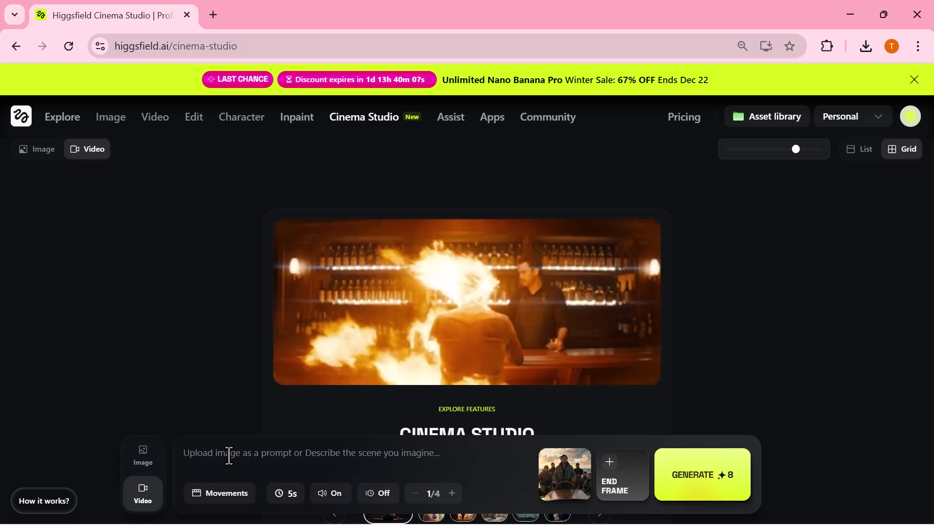
key("ctrl+v")
scroll(231, 452, "up", 2)
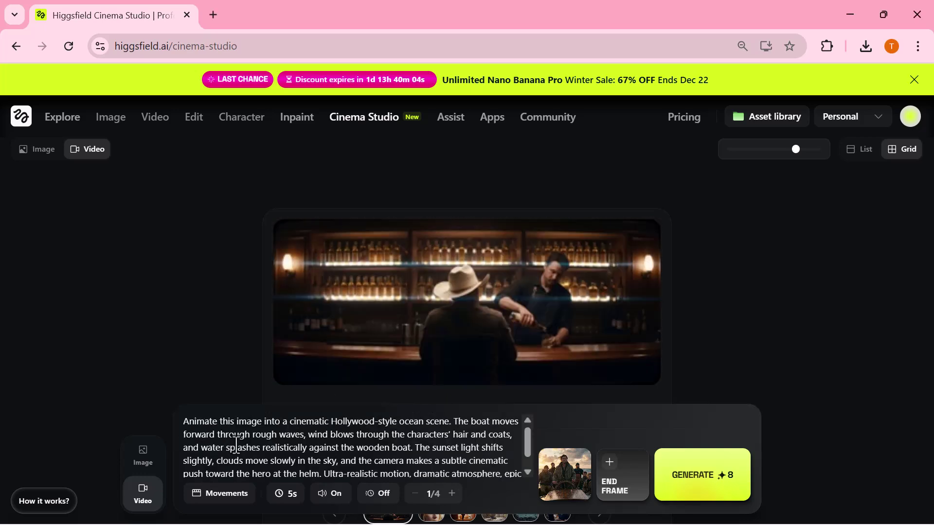
left_click(224, 500)
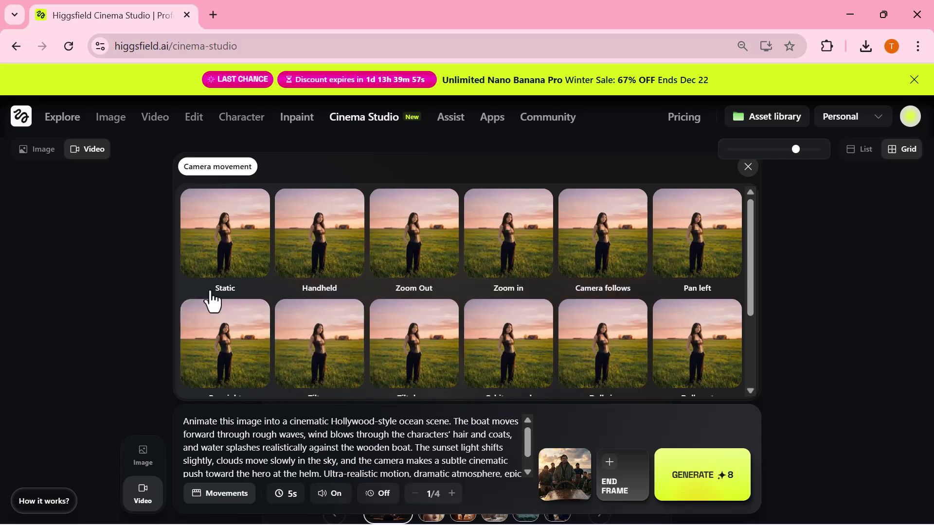
- Apply the Zoom in camera movement, set duration to 10s, and queue the boat video
scroll(340, 293, "down", 1)
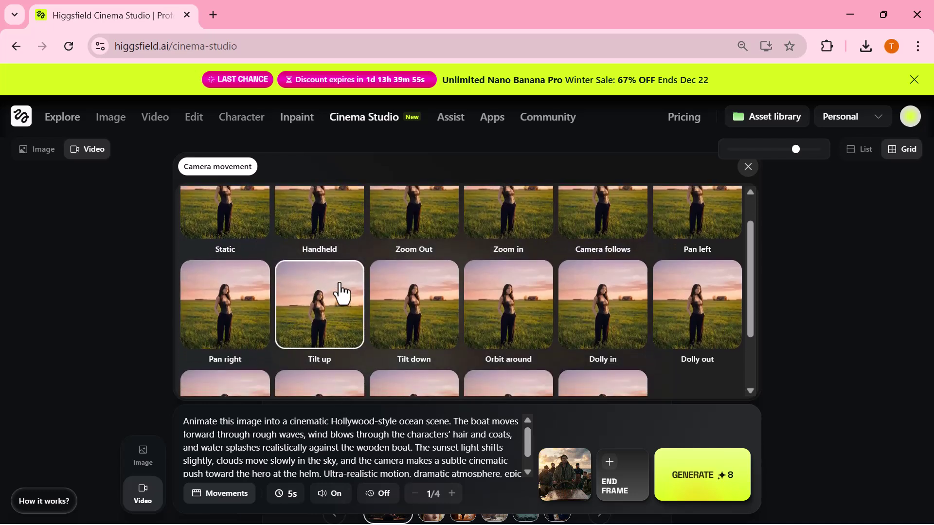
scroll(340, 293, "up", 1)
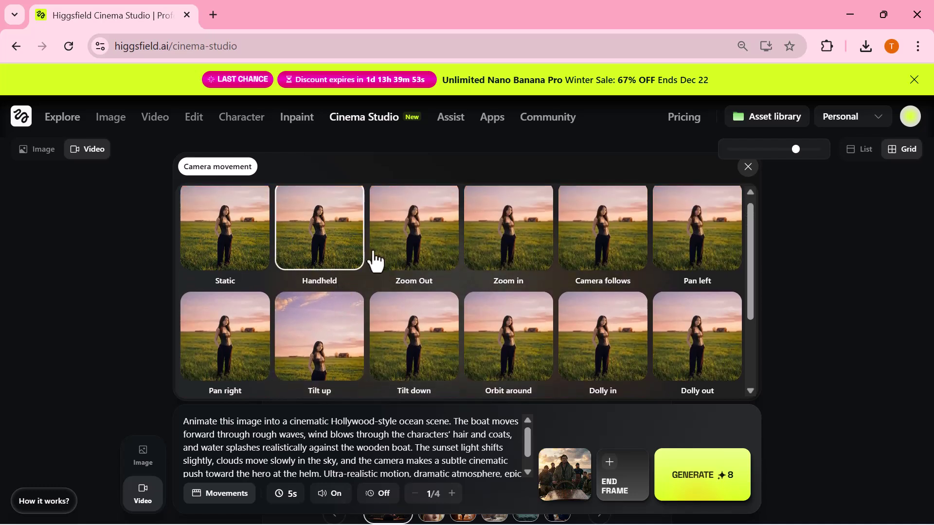
scroll(531, 316, "down", 2)
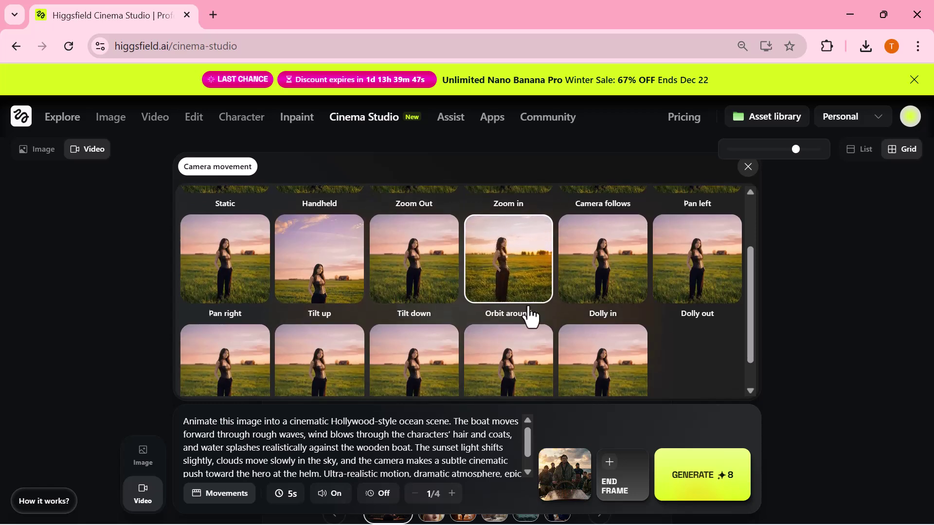
scroll(530, 316, "down", 1)
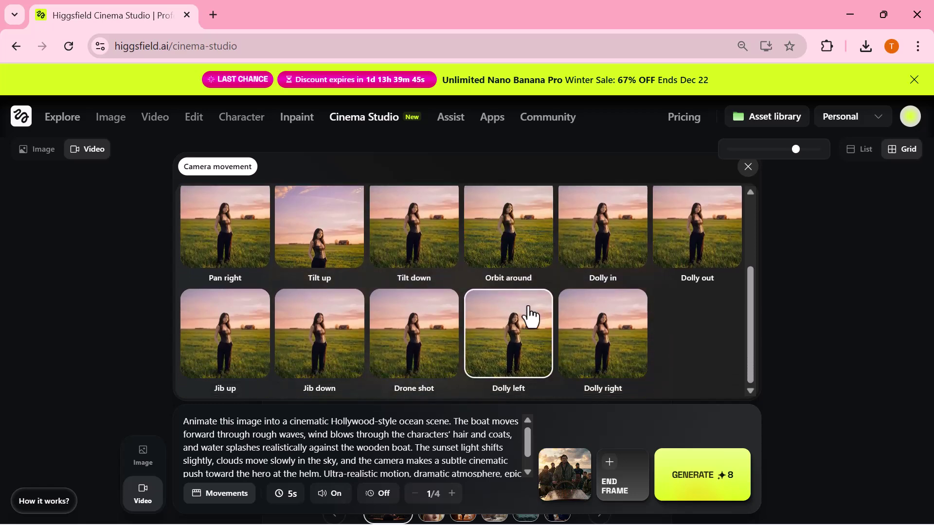
left_click(511, 314)
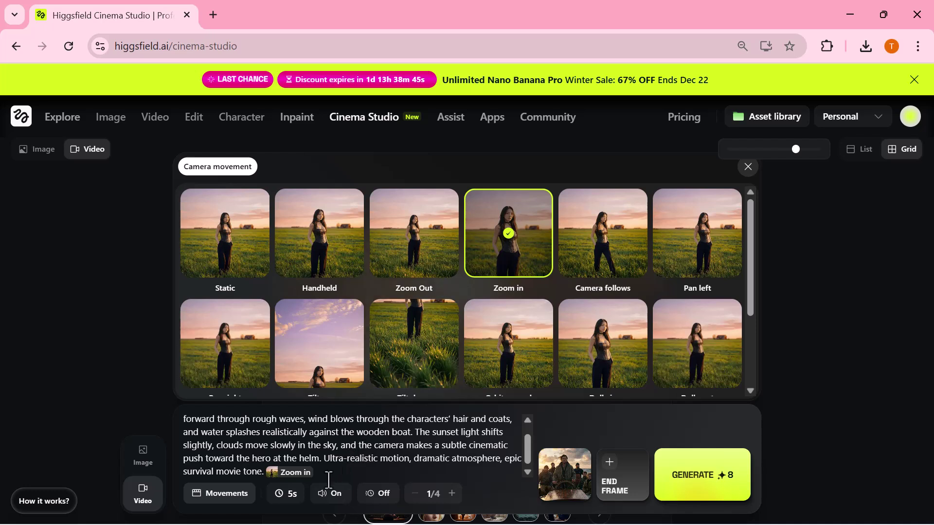
left_click(292, 496)
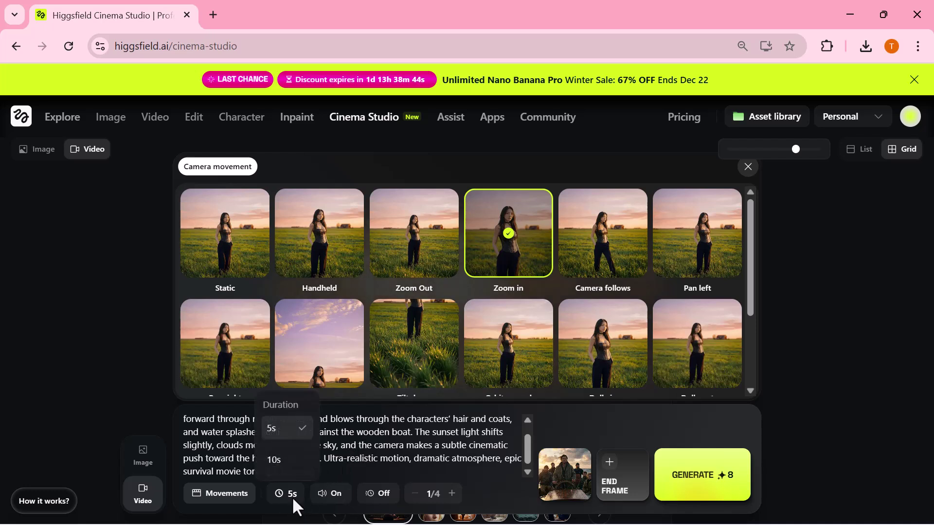
left_click(279, 462)
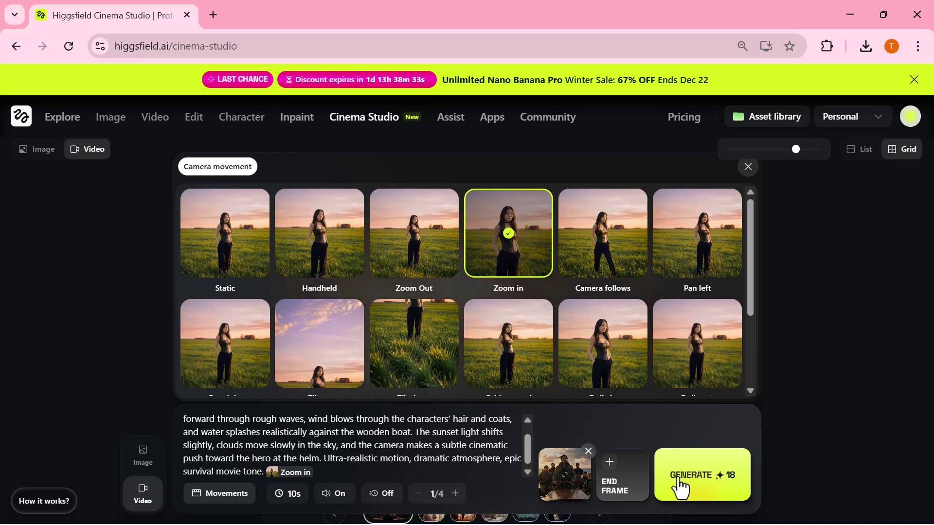
left_click(716, 487)
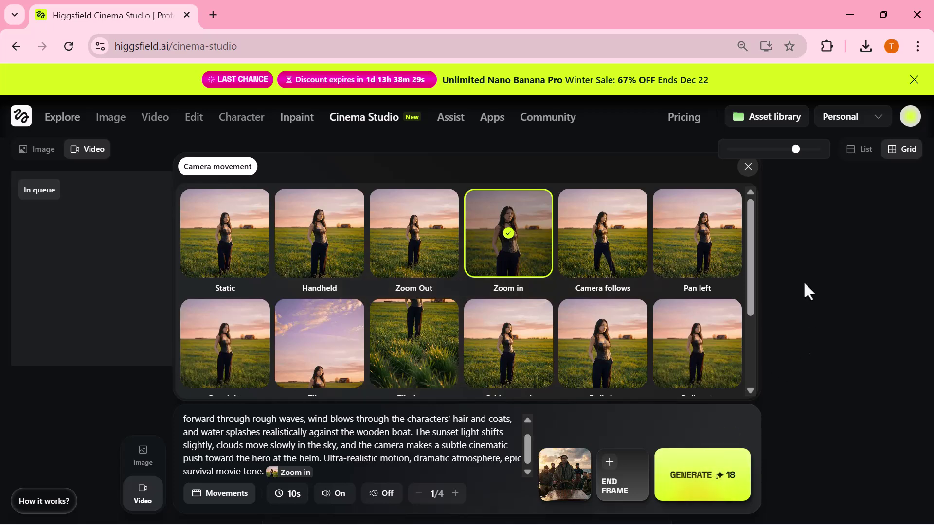
- Play and pause the 10-second video of the crew steering the boat through sunset waves
left_click(747, 167)
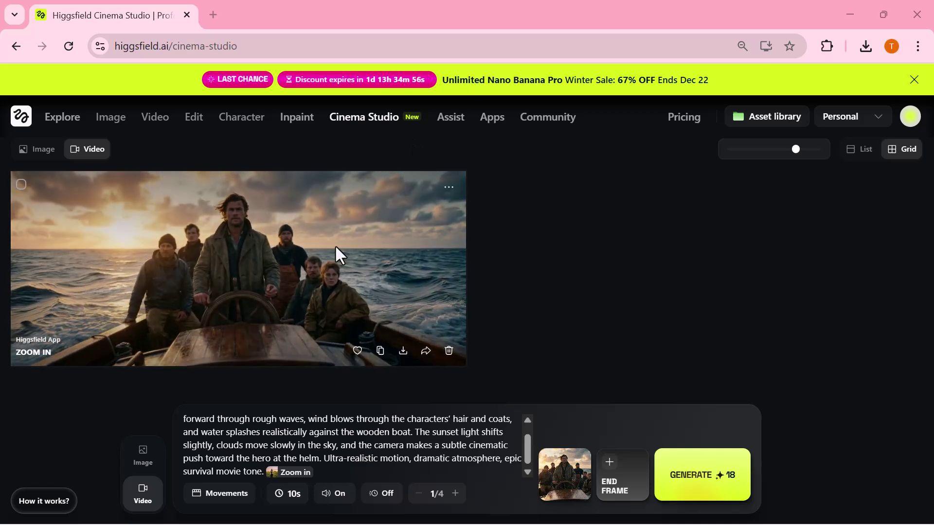
left_click(335, 244)
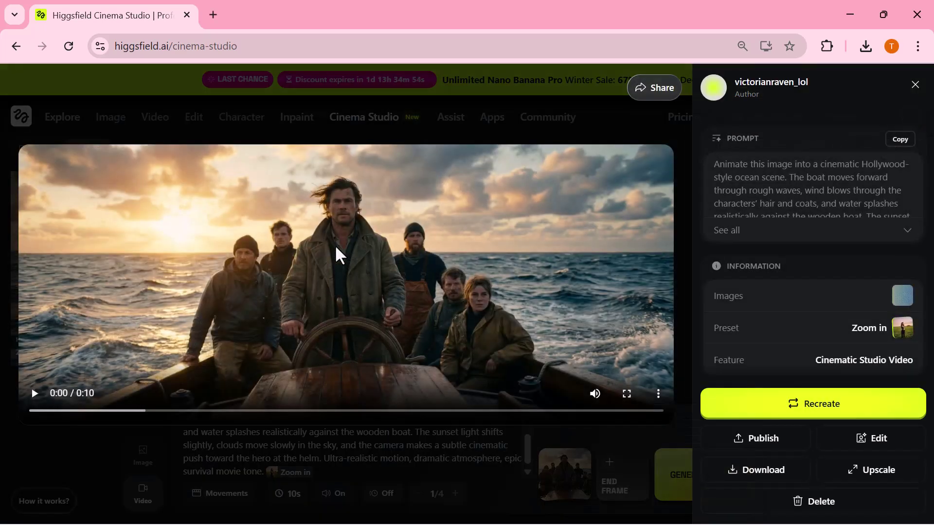
left_click(33, 395)
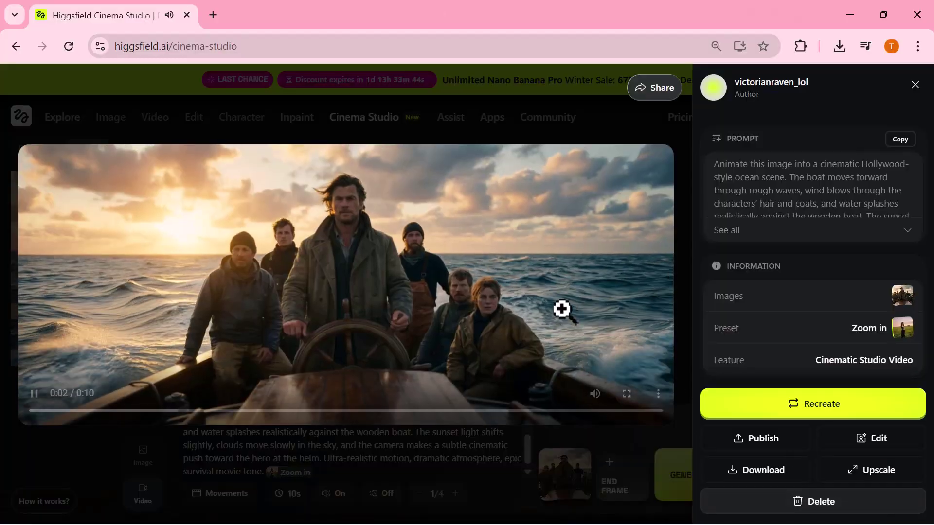
left_click(35, 395)
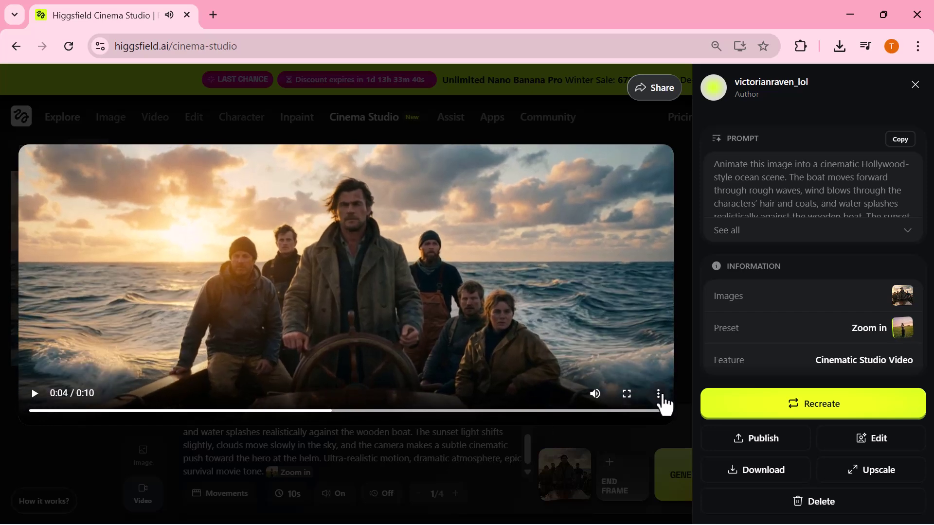
- Download the boat-crew video from the player's options menu
left_click(659, 395)
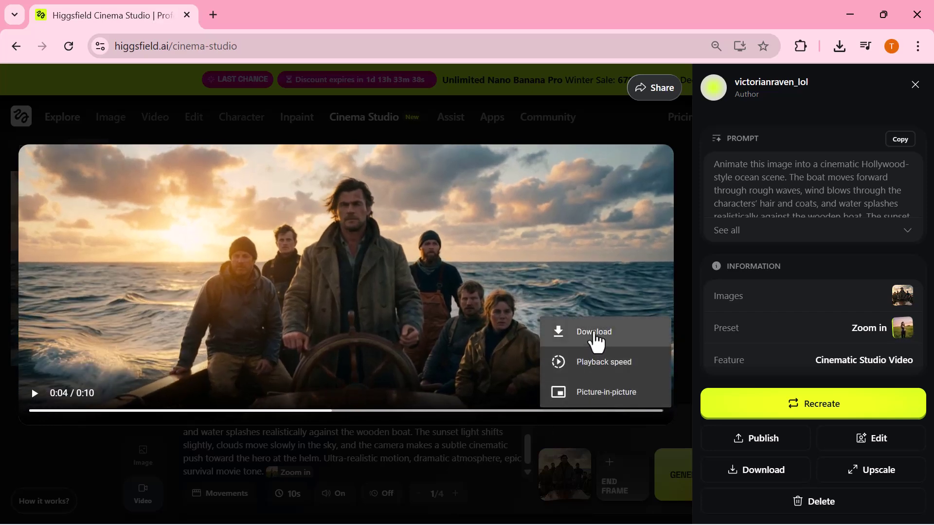
left_click(594, 333)
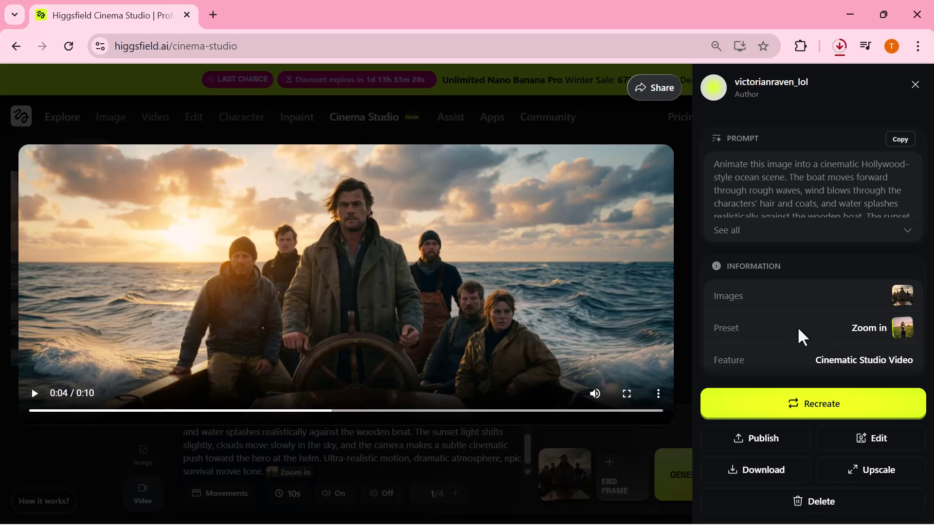
scroll(892, 310, "down", 1)
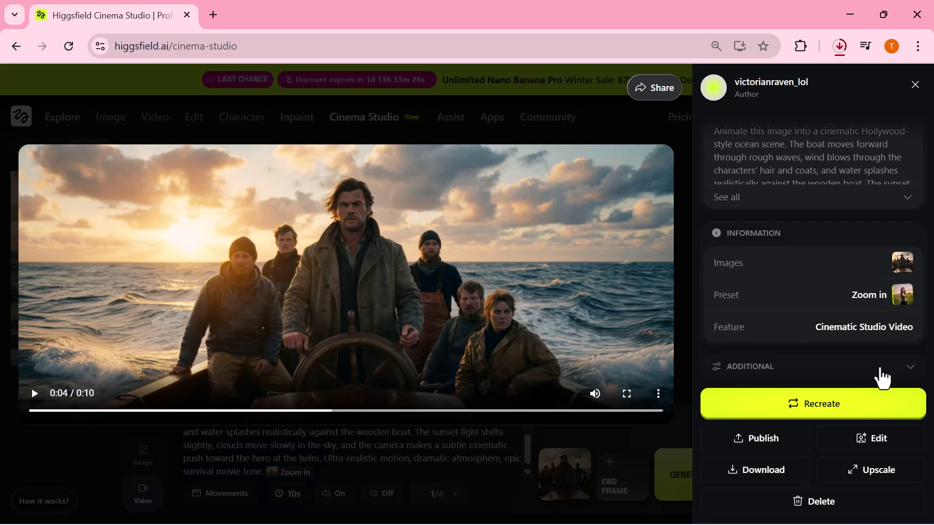
- Generate a great white shark lunging beside the sunset boat from the pasted prompt, then download it
left_click(793, 398)
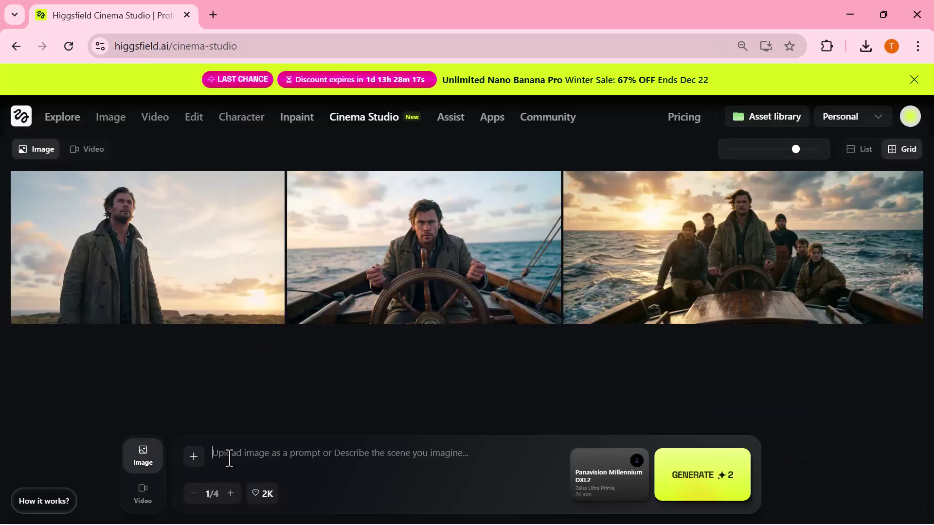
left_click(229, 458)
key("ctrl+v")
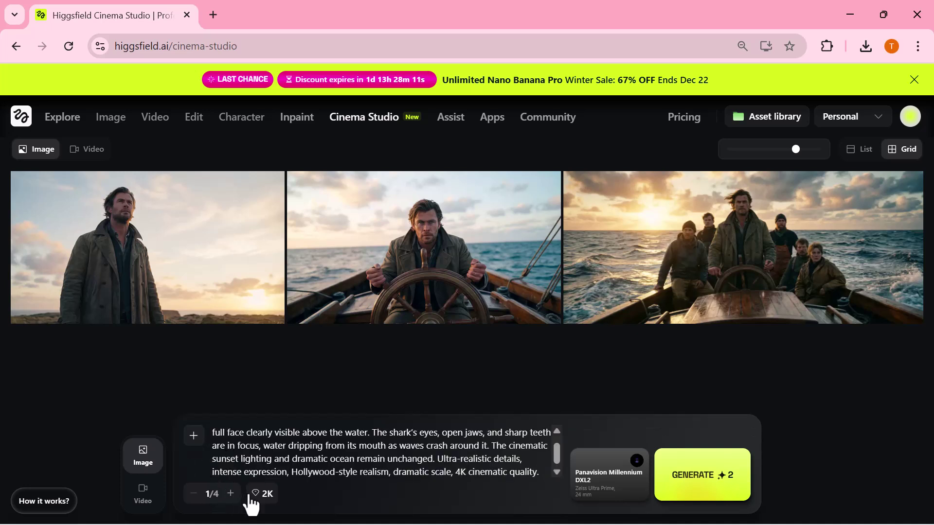
left_click(701, 498)
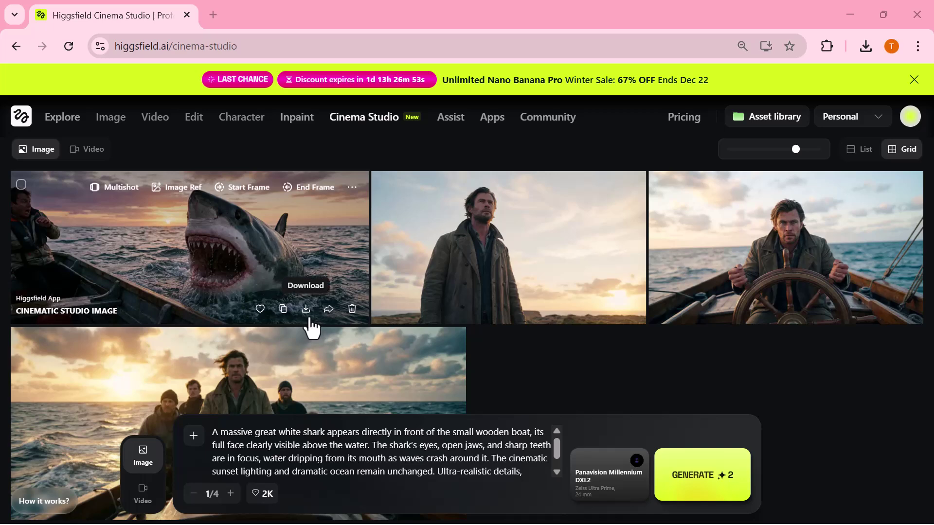
left_click(306, 312)
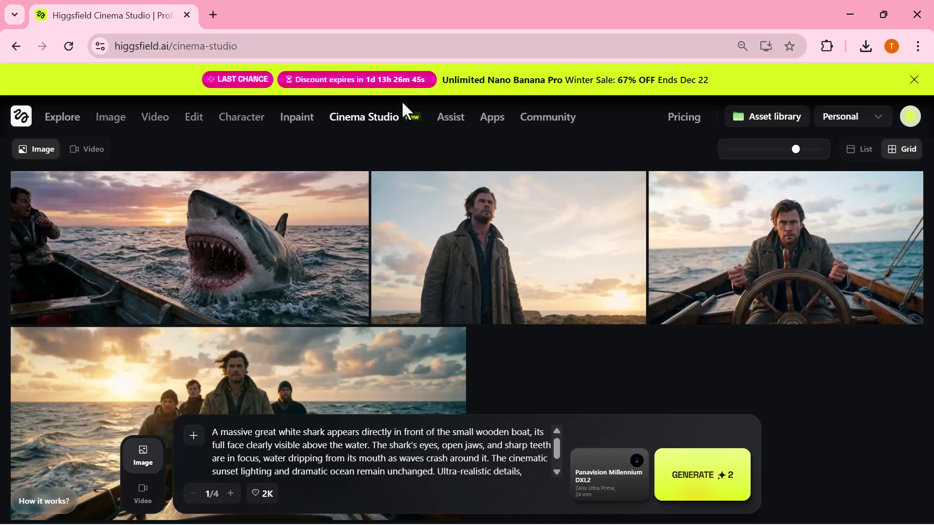
- Set up a 10-second video from the crew start frame and shark end frame
left_click(162, 478)
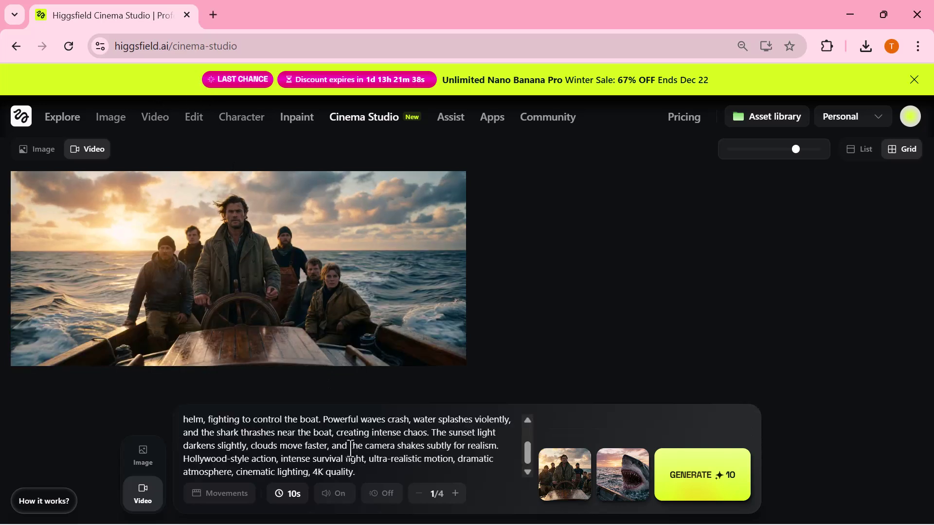
scroll(346, 446, "up", 3)
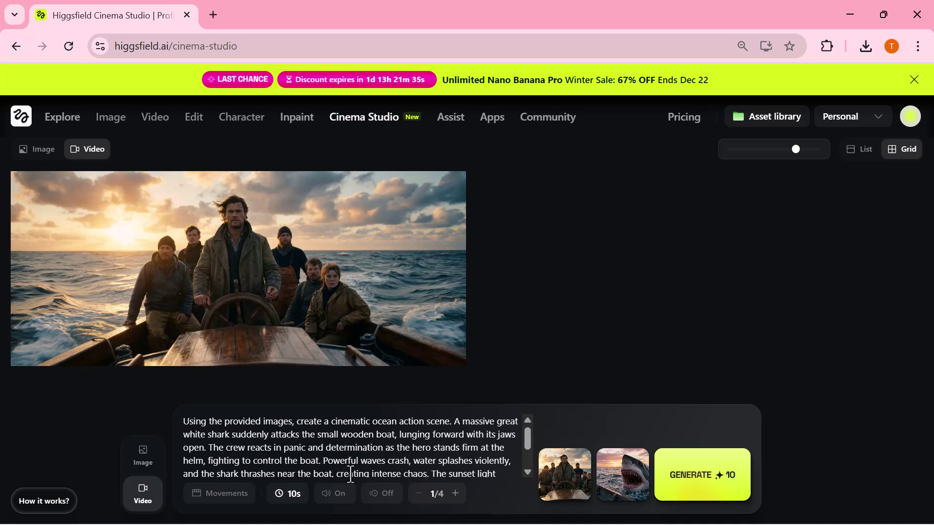
left_click(292, 494)
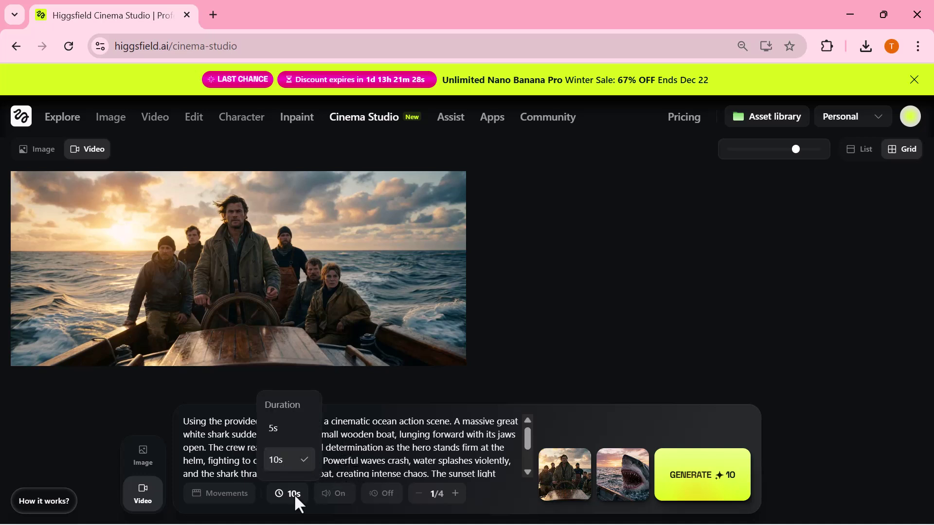
left_click(293, 495)
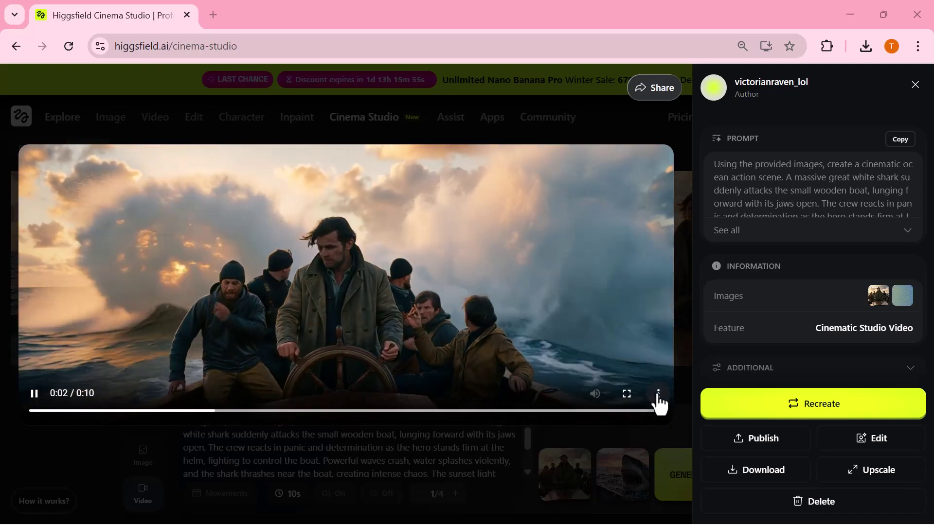
- Download the finished shark-attack video and close its preview
left_click(658, 395)
left_click(593, 335)
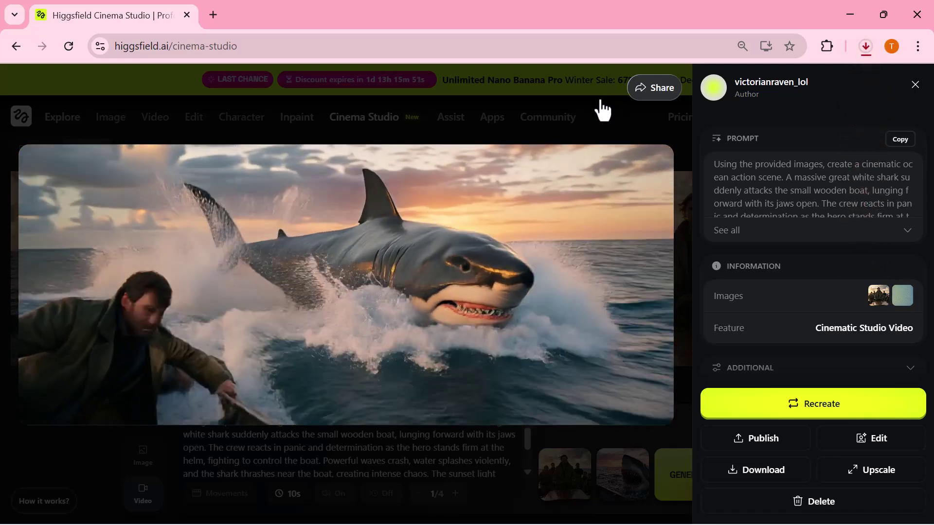
left_click(602, 109)
mouse_move(458, 202)
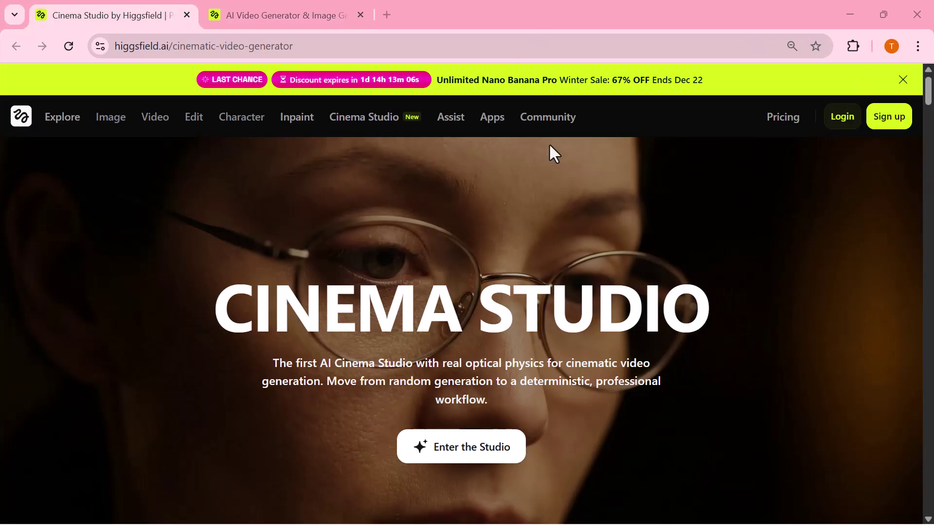
- Scroll down through the Cinema Studio landing page
scroll(534, 234, "down", 3)
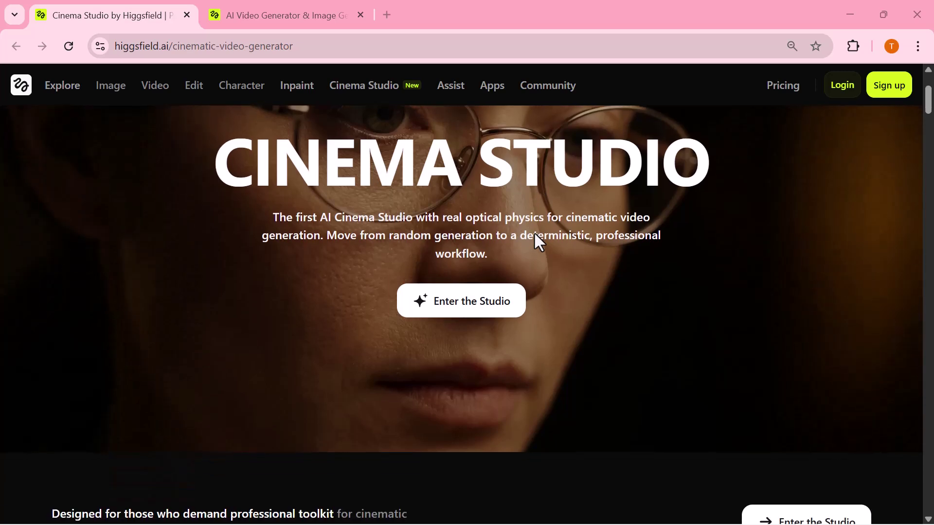
scroll(535, 236, "down", 5)
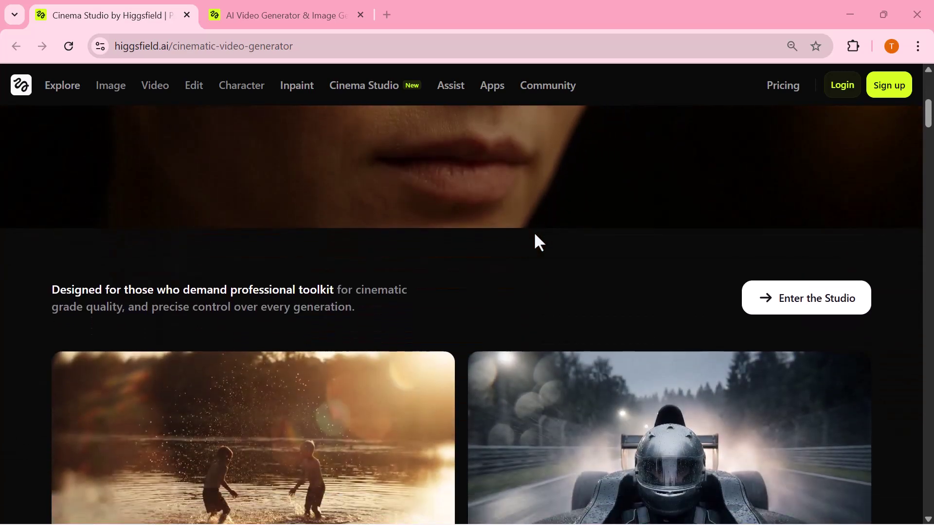
scroll(535, 242, "down", 6)
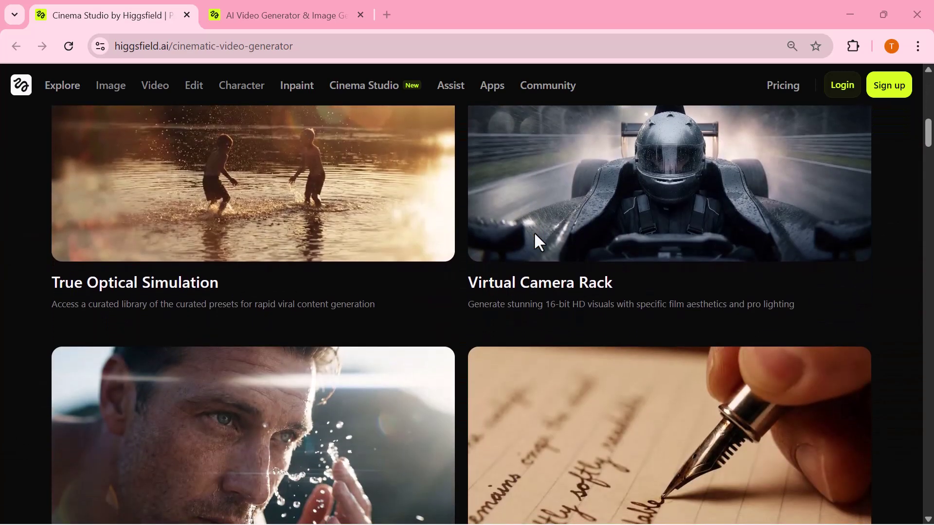
scroll(534, 232, "down", 3)
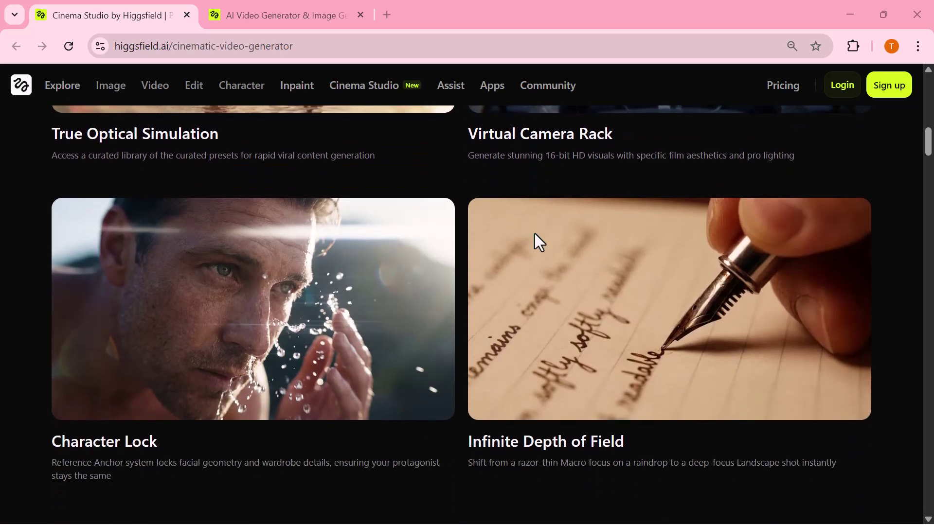
scroll(535, 234, "down", 4)
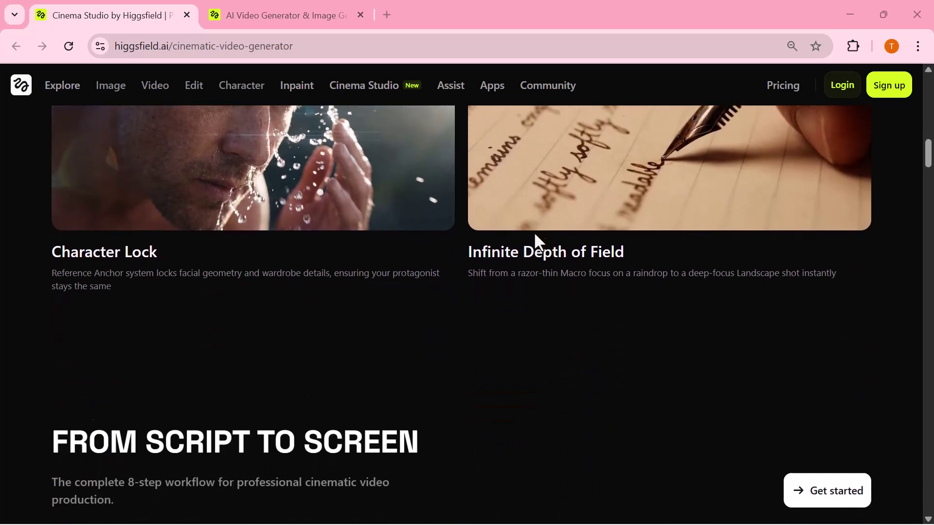
scroll(533, 232, "down", 4)
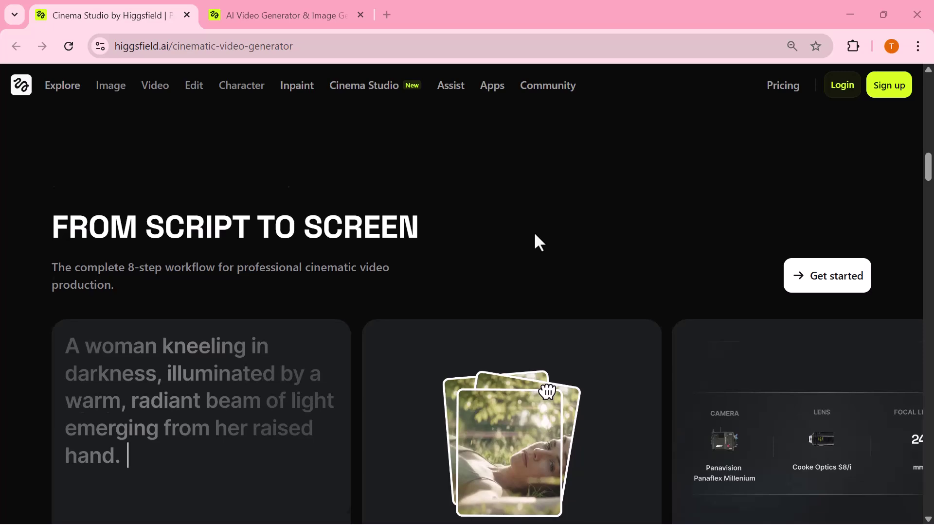
scroll(534, 241, "down", 8)
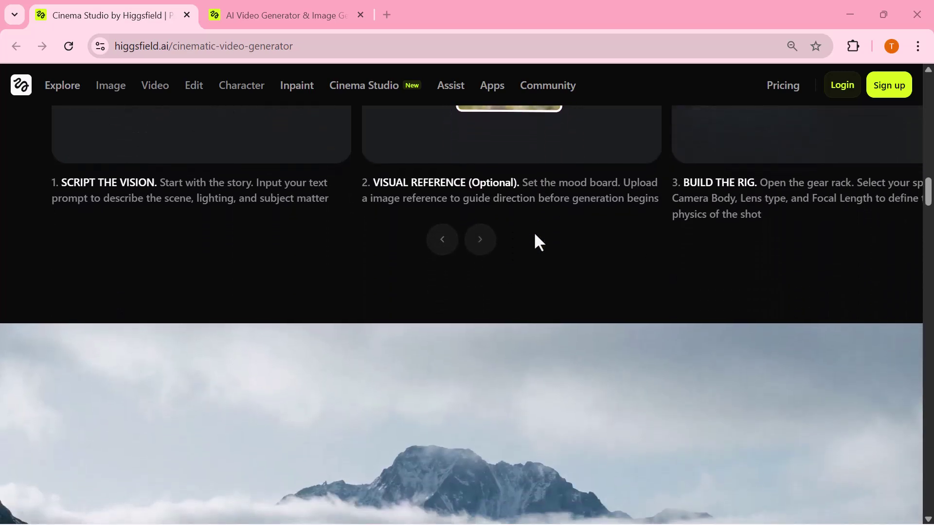
scroll(534, 242, "down", 7)
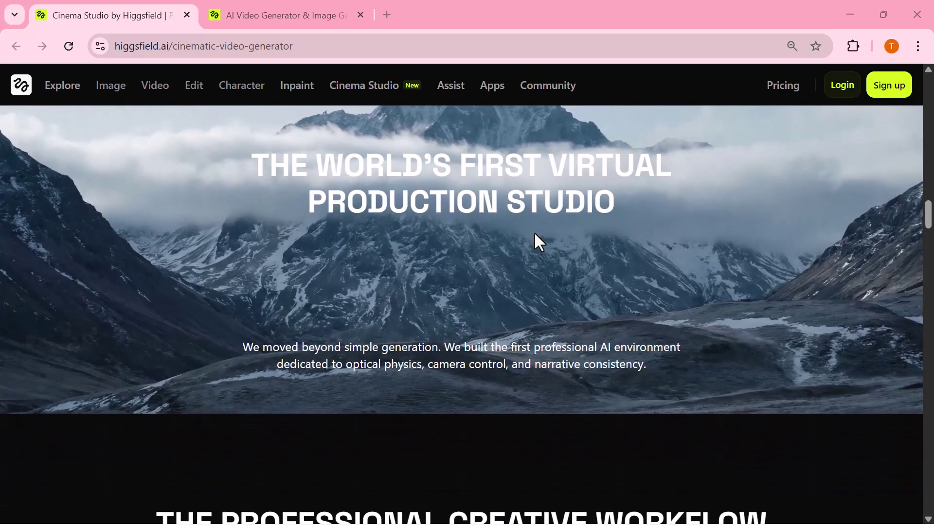
scroll(534, 241, "down", 5)
scroll(534, 241, "down", 4)
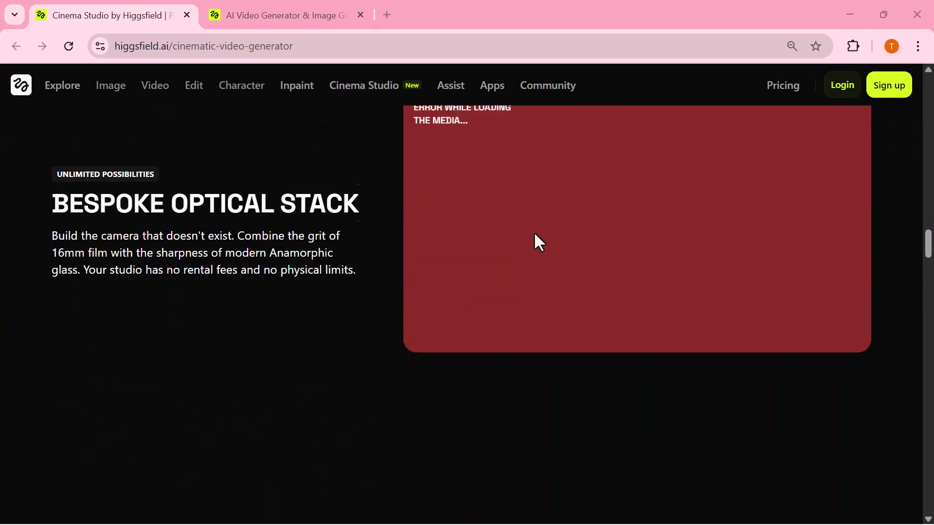
scroll(534, 234, "down", 2)
- Switch to the higgsfield.ai tab and scroll down to the Top Choice tools
key("ctrl+Tab")
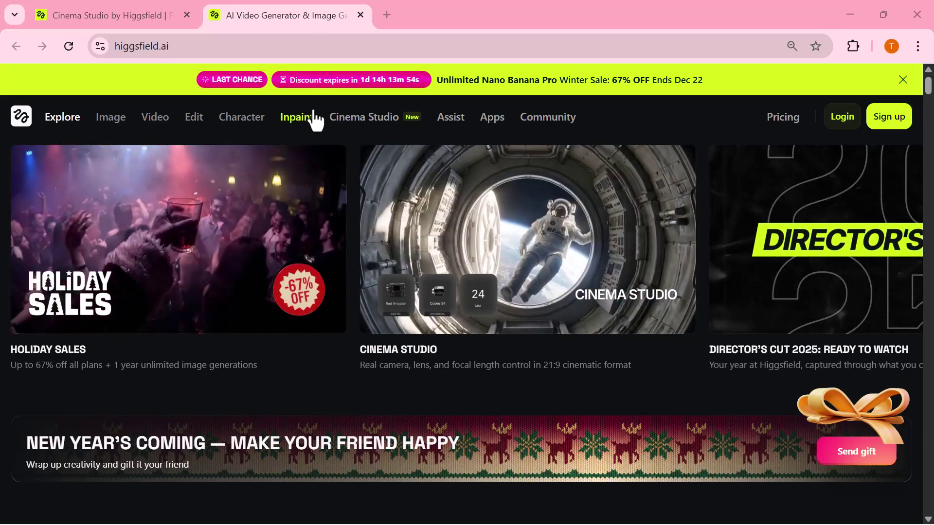
scroll(238, 230, "down", 3)
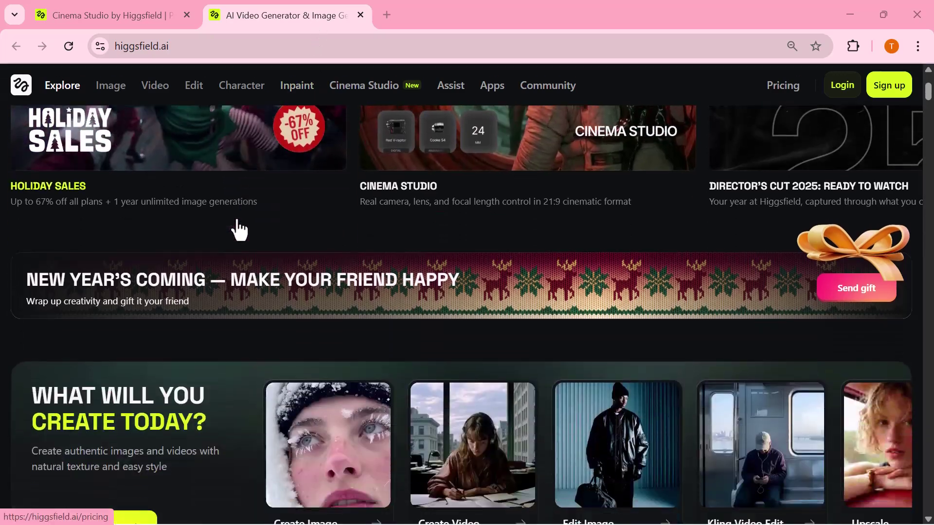
scroll(238, 229, "down", 3)
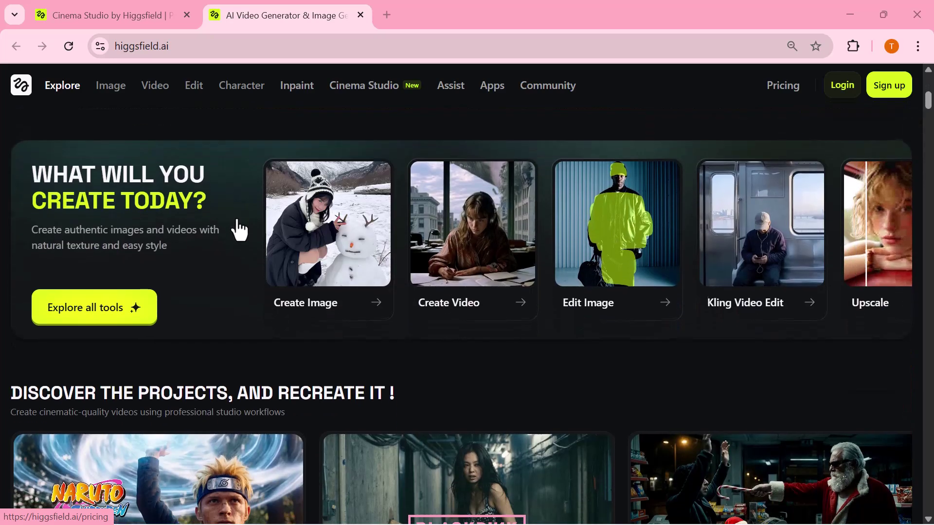
scroll(239, 230, "down", 3)
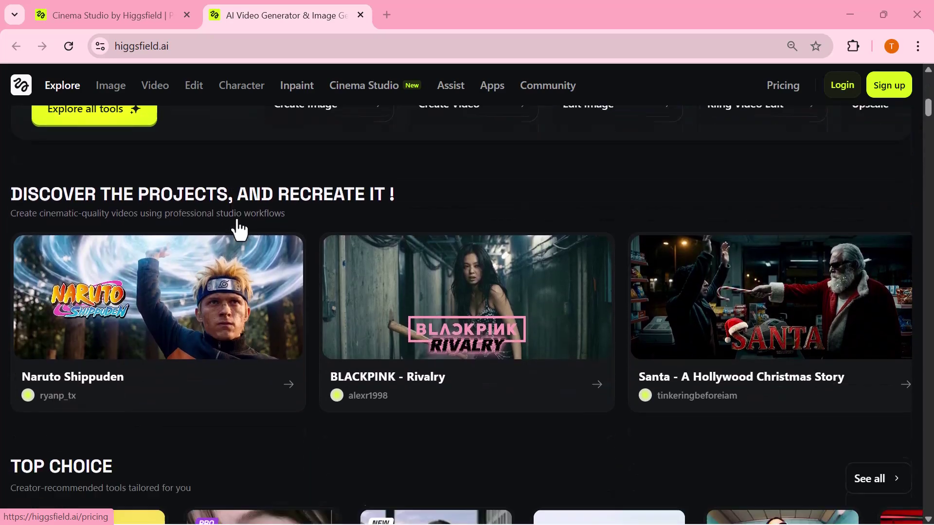
scroll(239, 229, "down", 1)
scroll(239, 229, "down", 3)
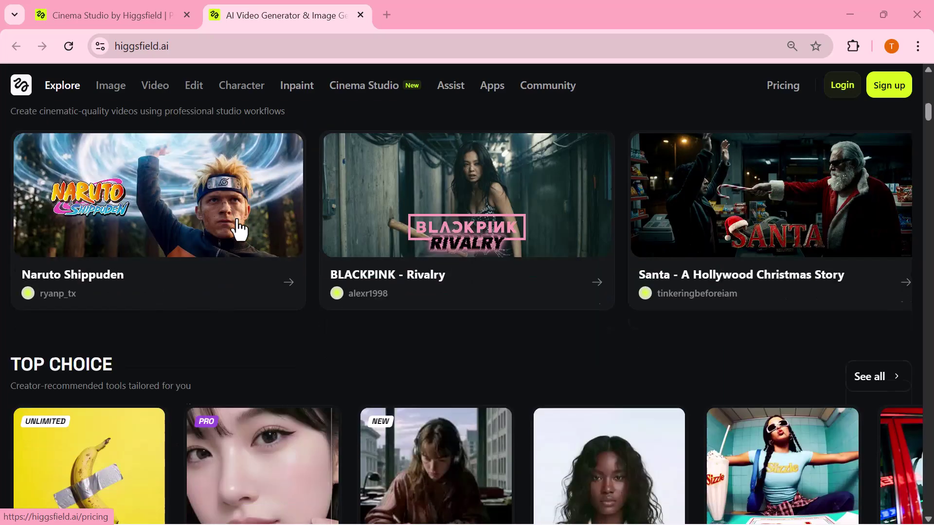